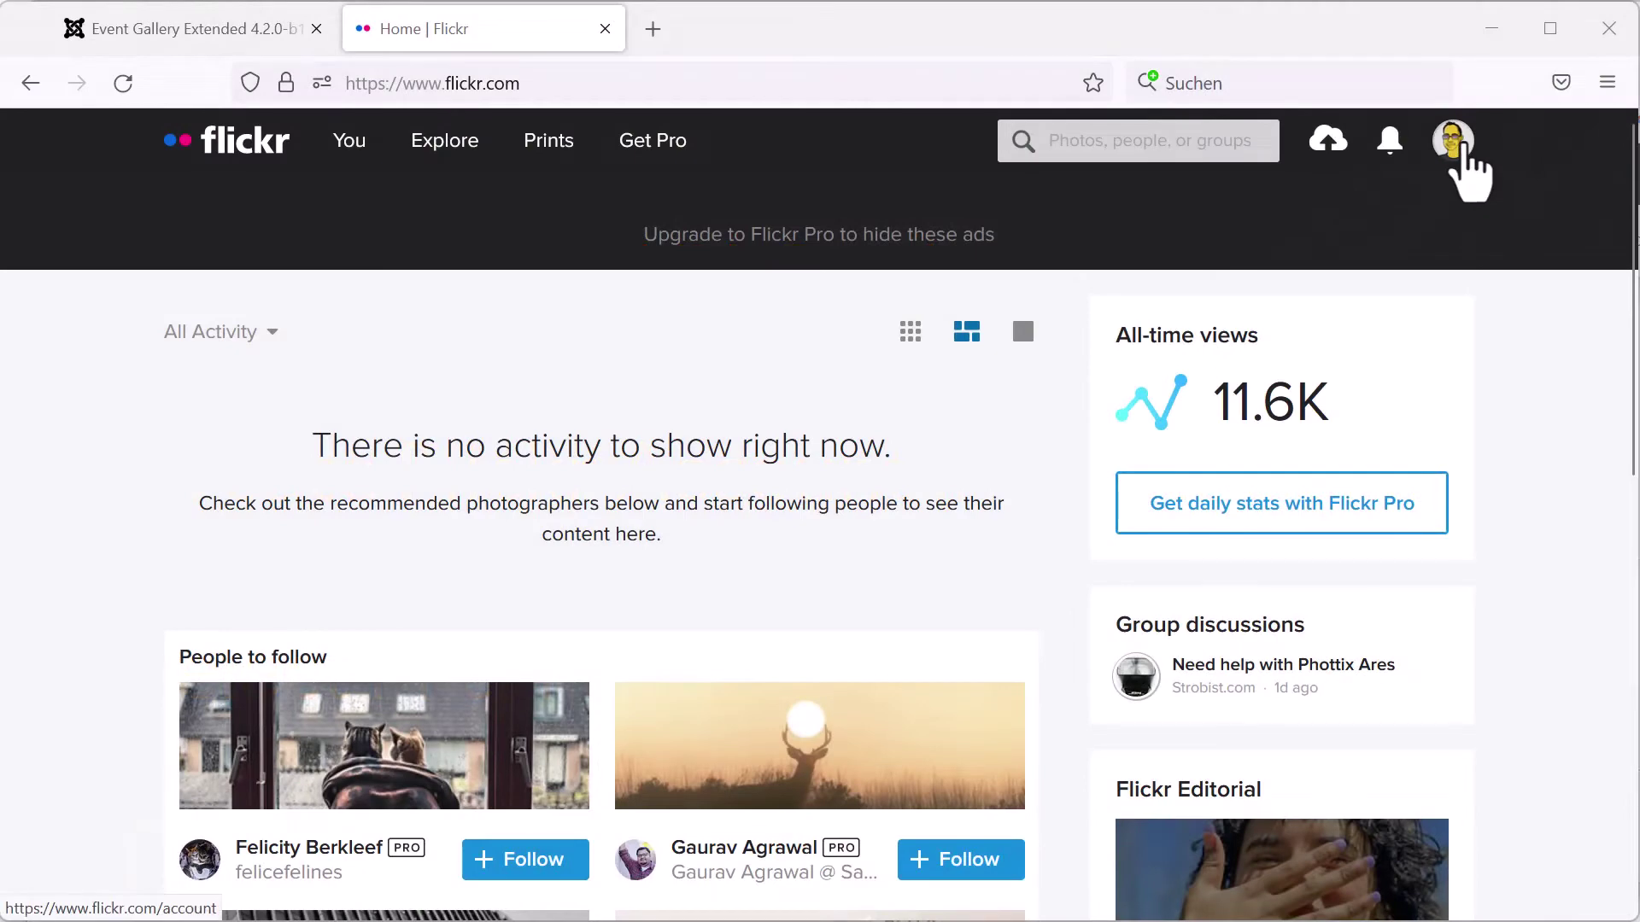
- From Flickr account settings, go to Sharing & Extending and request another API key
{"action": "left_click", "coordinate": [1462, 146]}
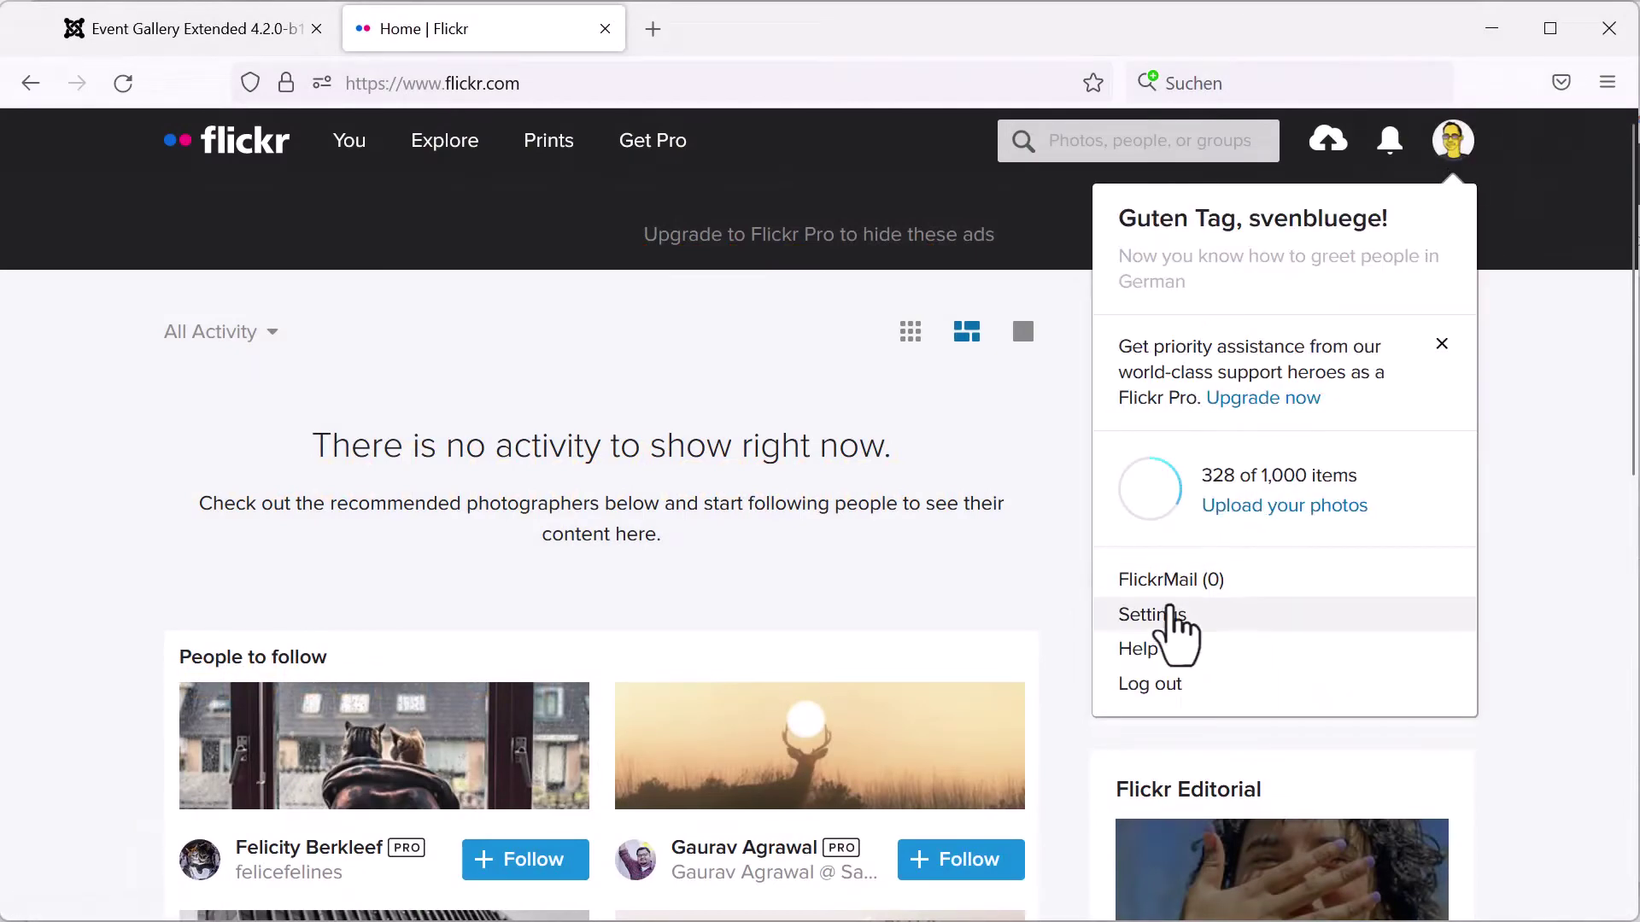
{"action": "left_click", "coordinate": [1168, 613]}
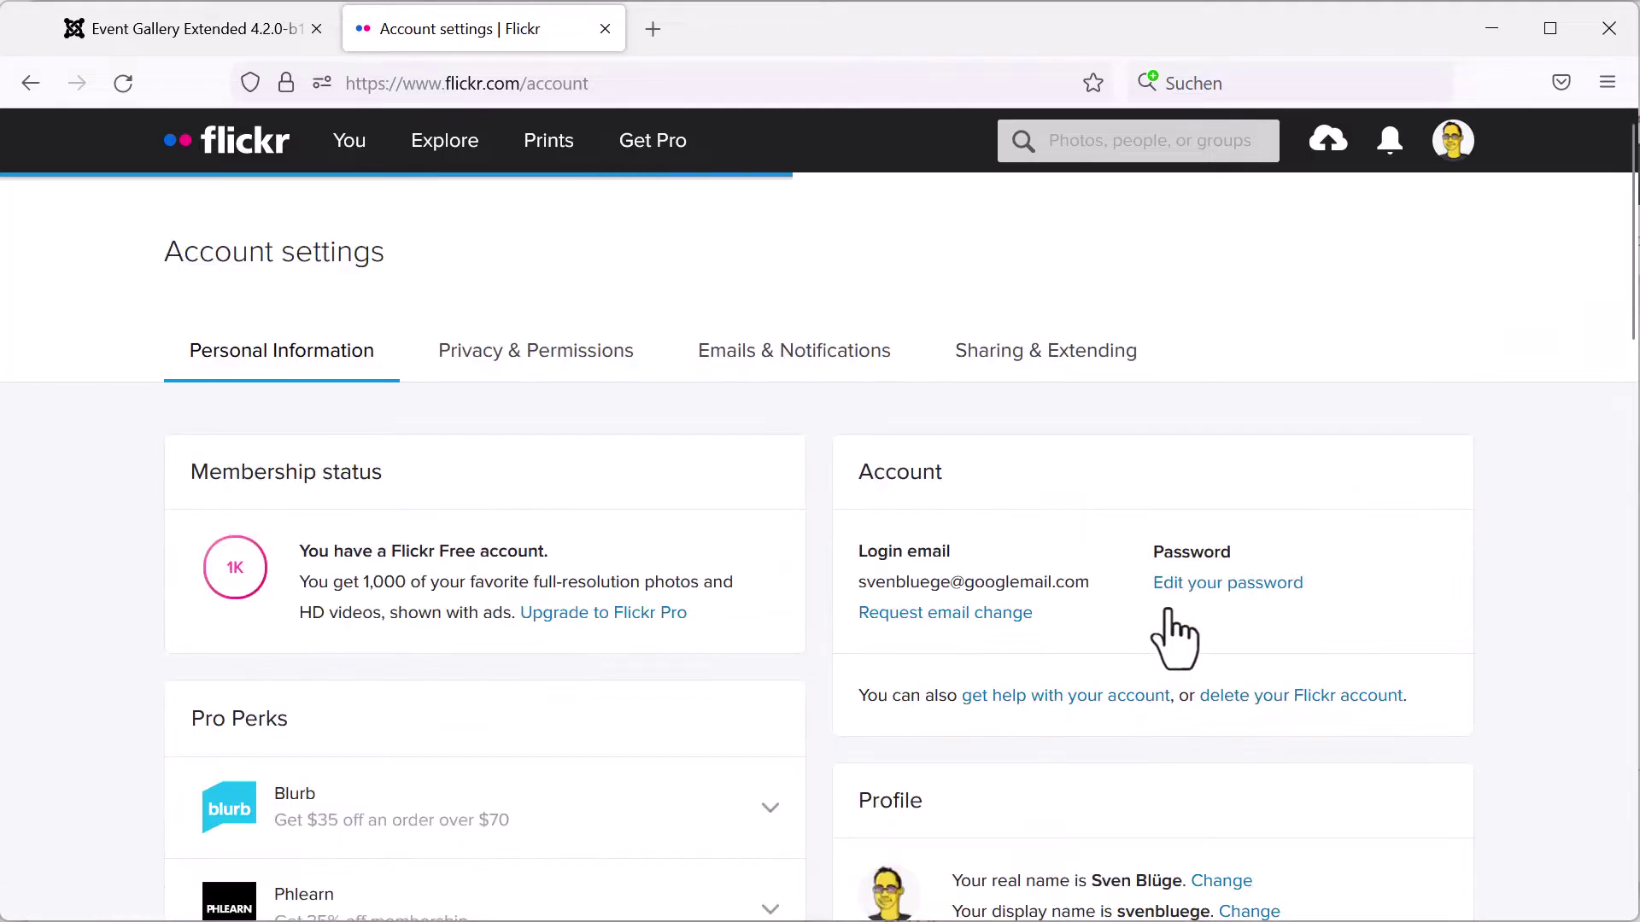
{"action": "left_click", "coordinate": [1015, 367]}
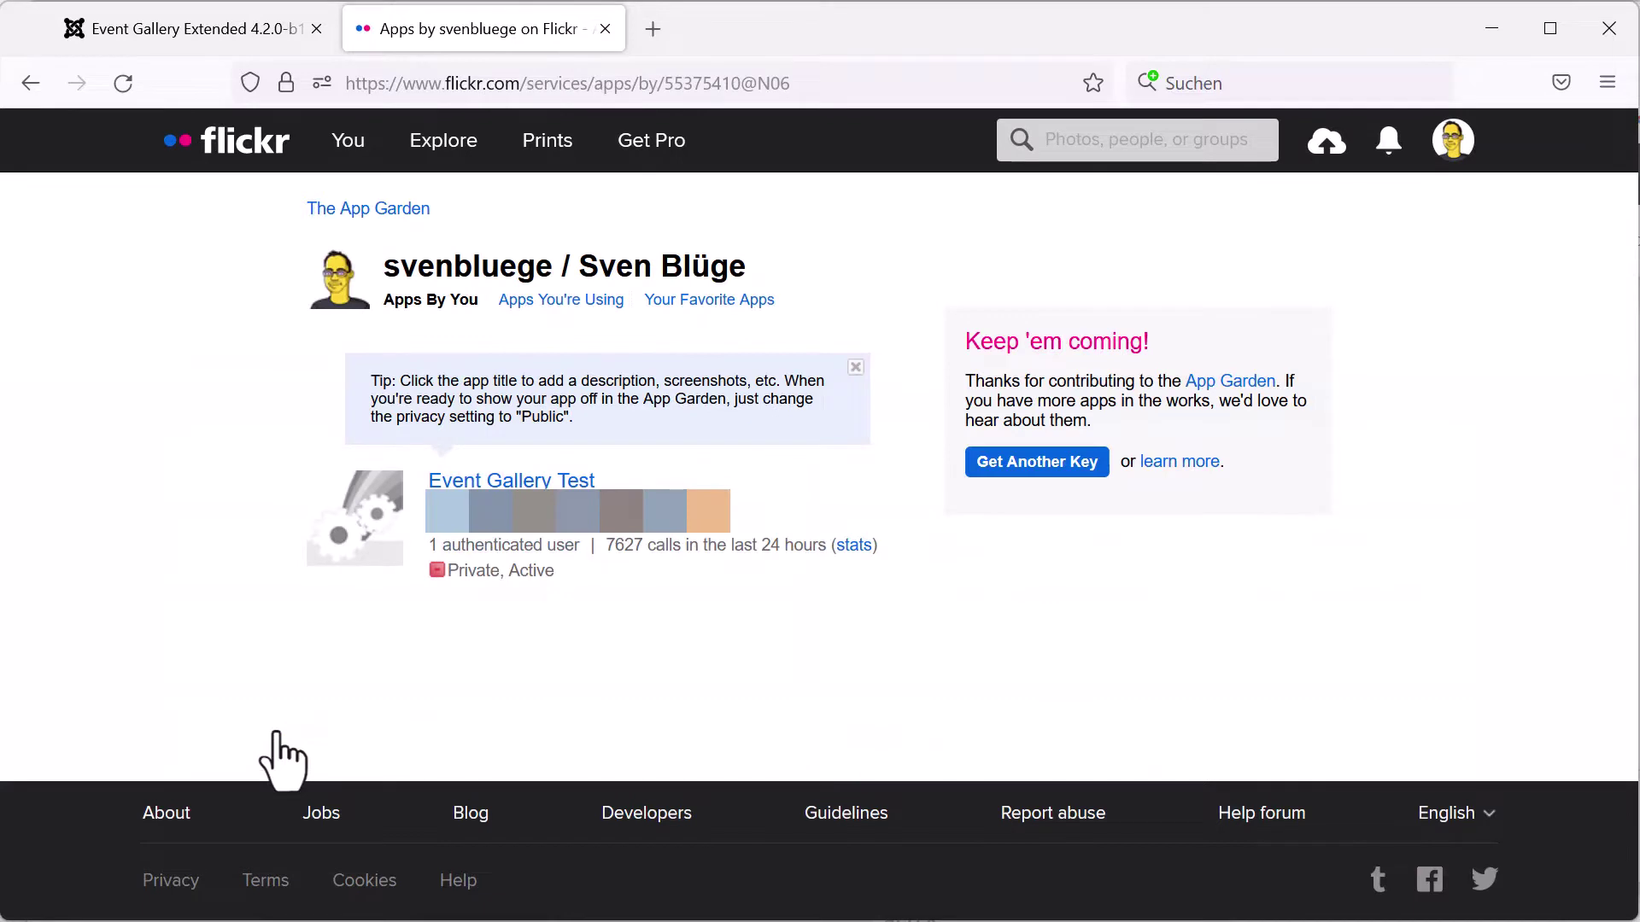
{"action": "left_click", "coordinate": [1024, 466]}
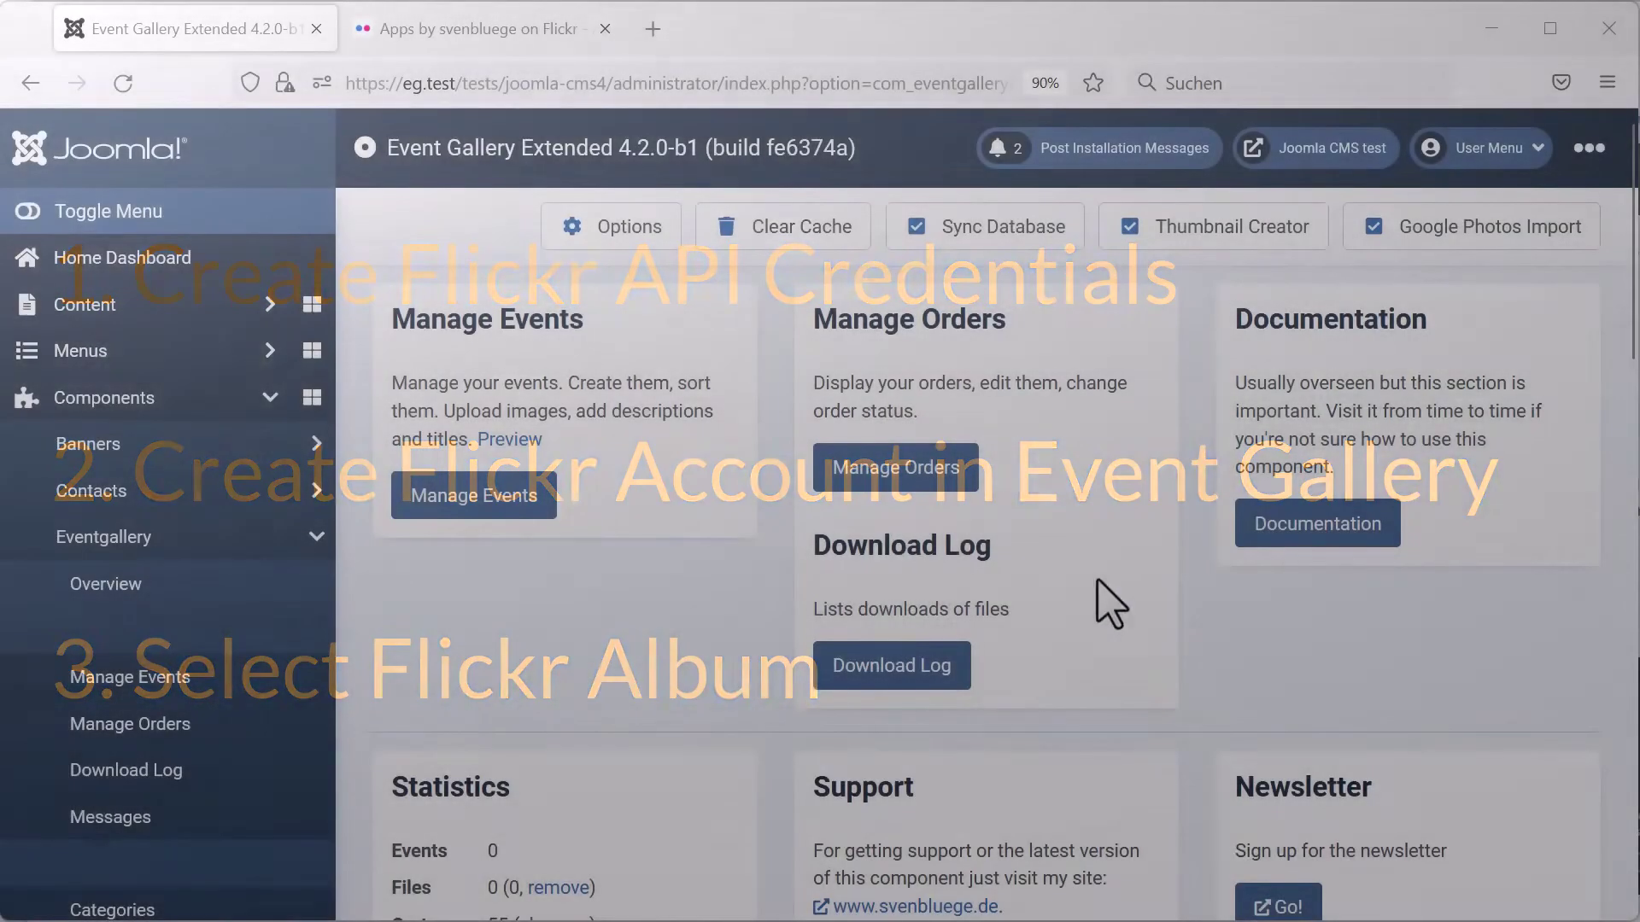
- Create and save a Flickr account named My Flickr Test Account with its API key and secret
{"action": "scroll", "coordinate": [161, 773], "scroll_direction": "down", "scroll_amount": 3}
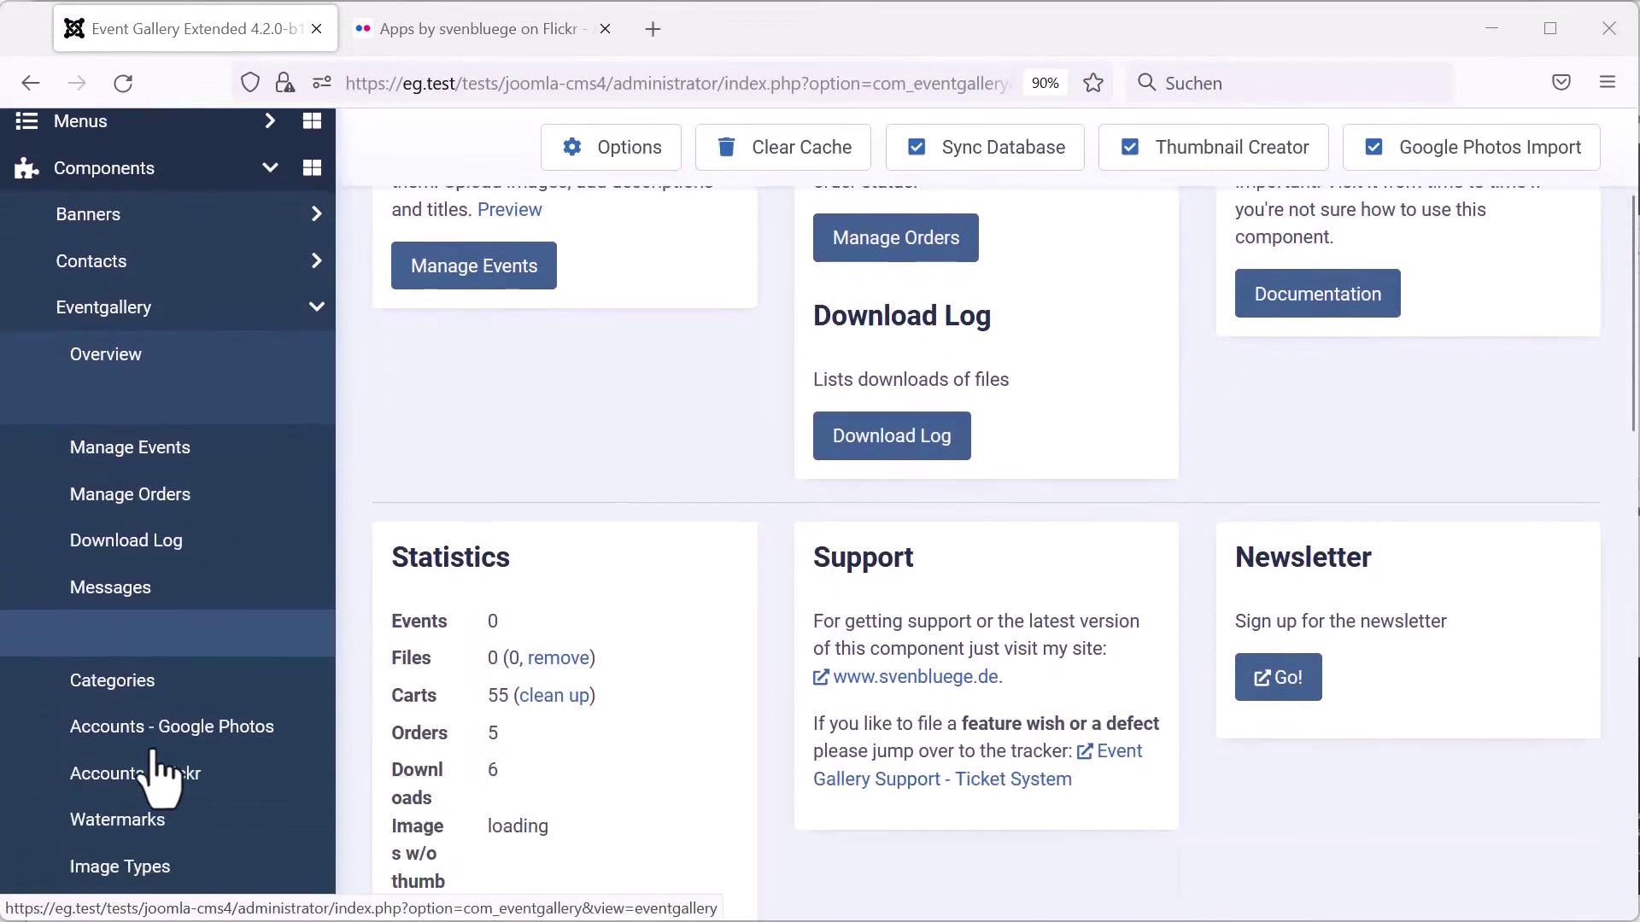
{"action": "left_click", "coordinate": [160, 759]}
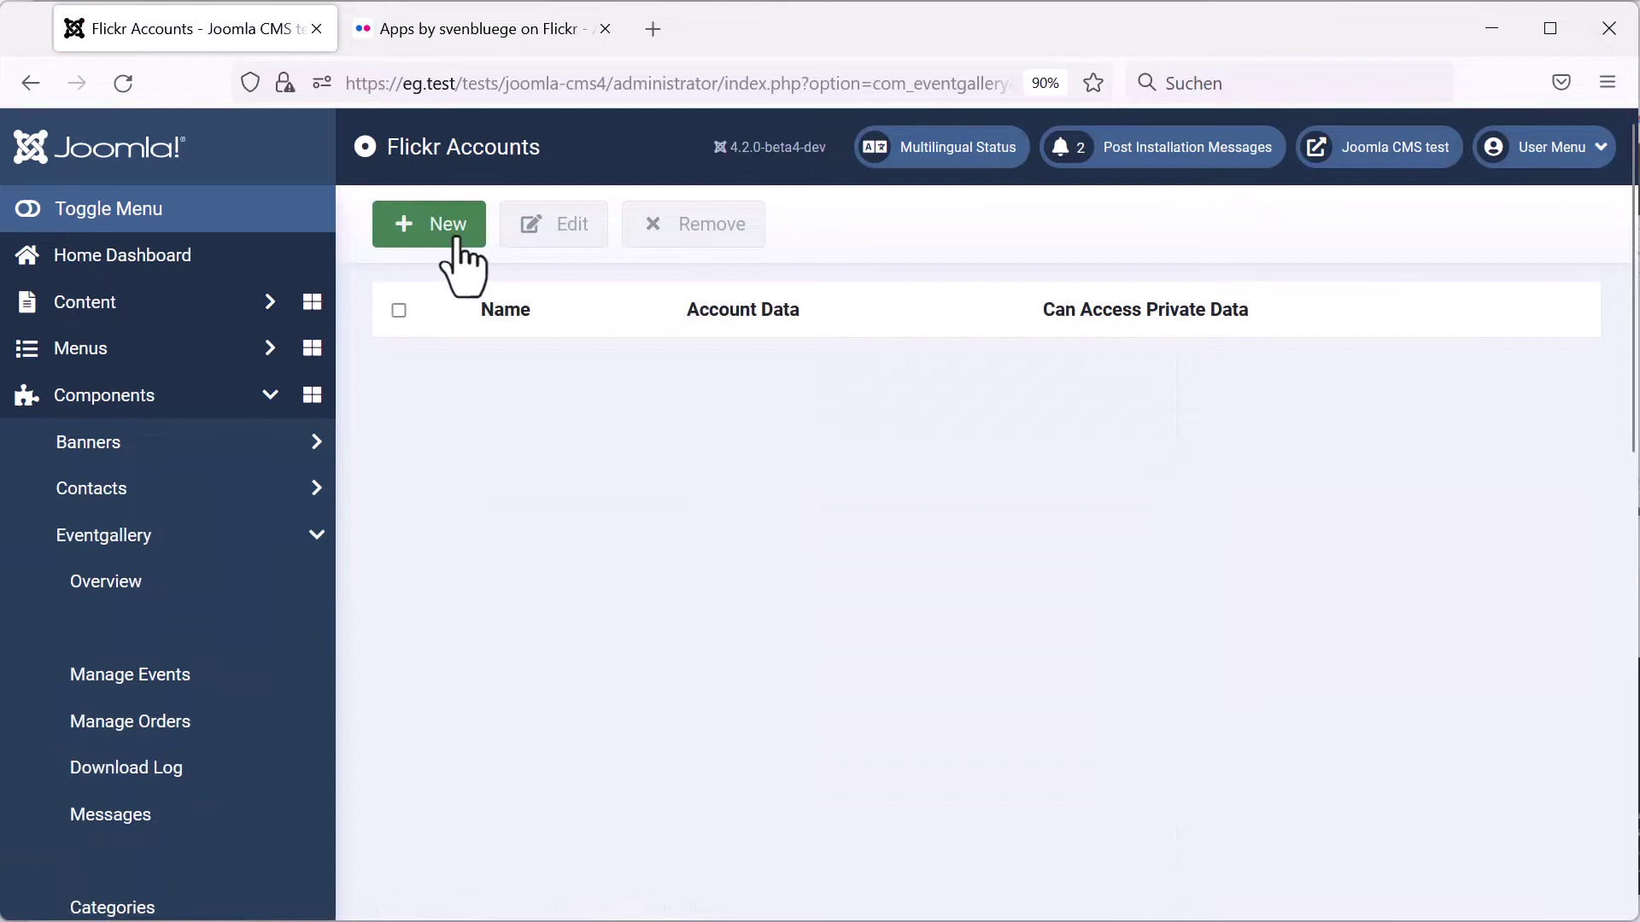
{"action": "left_click", "coordinate": [461, 257]}
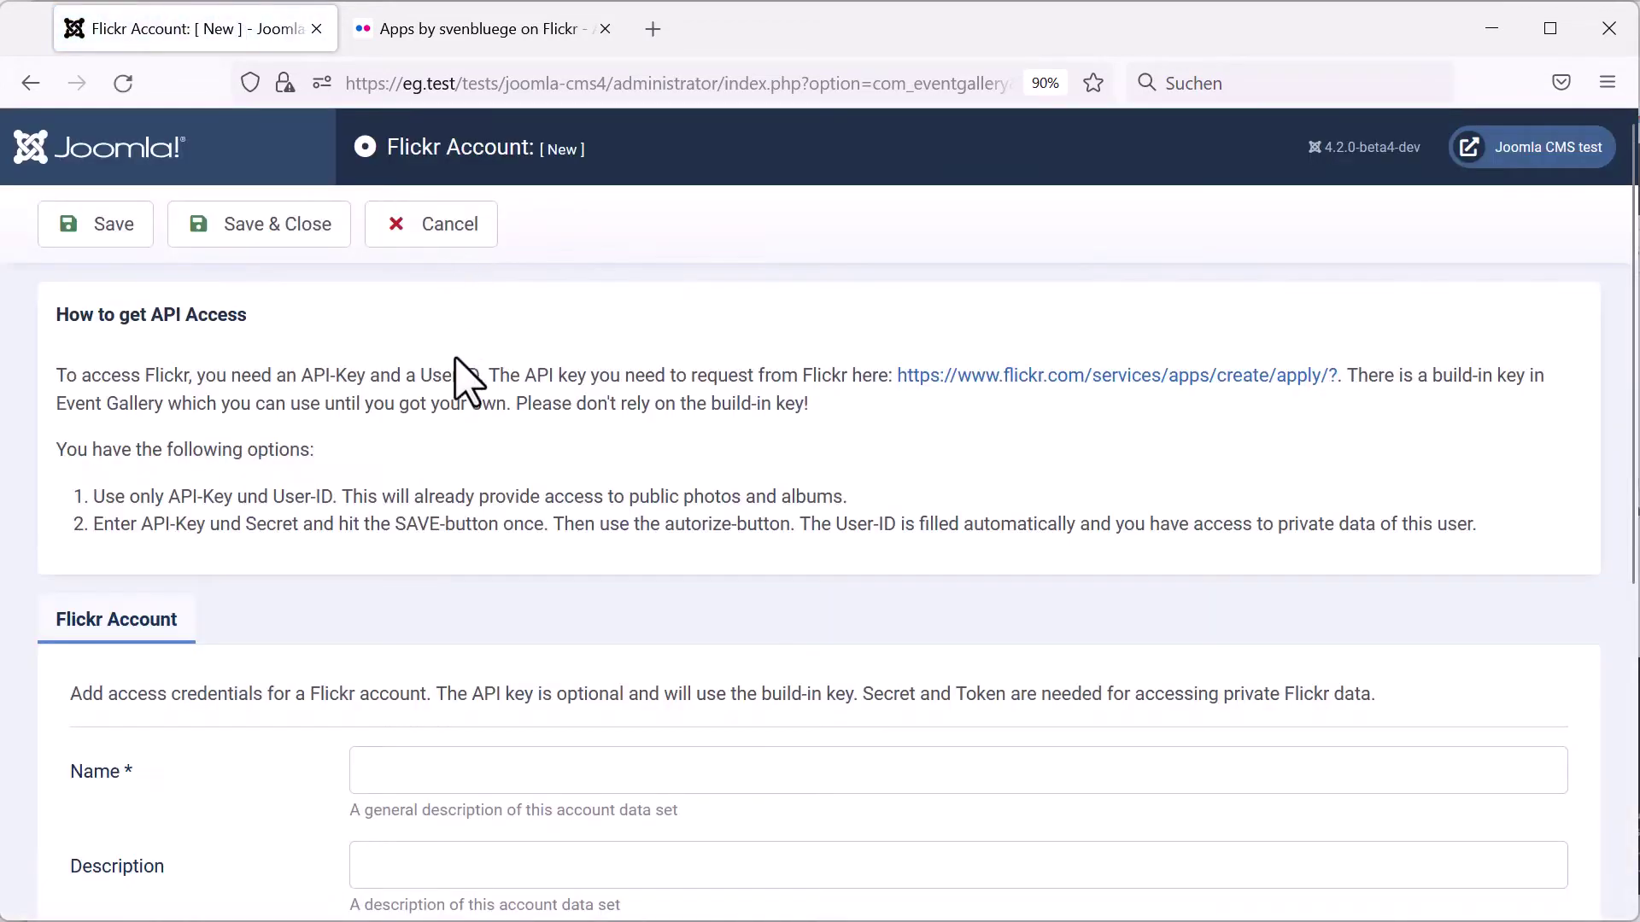
{"action": "scroll", "coordinate": [474, 384], "scroll_direction": "down", "scroll_amount": 2}
{"action": "scroll", "coordinate": [478, 398], "scroll_direction": "down", "scroll_amount": 3}
{"action": "left_click", "coordinate": [447, 509]}
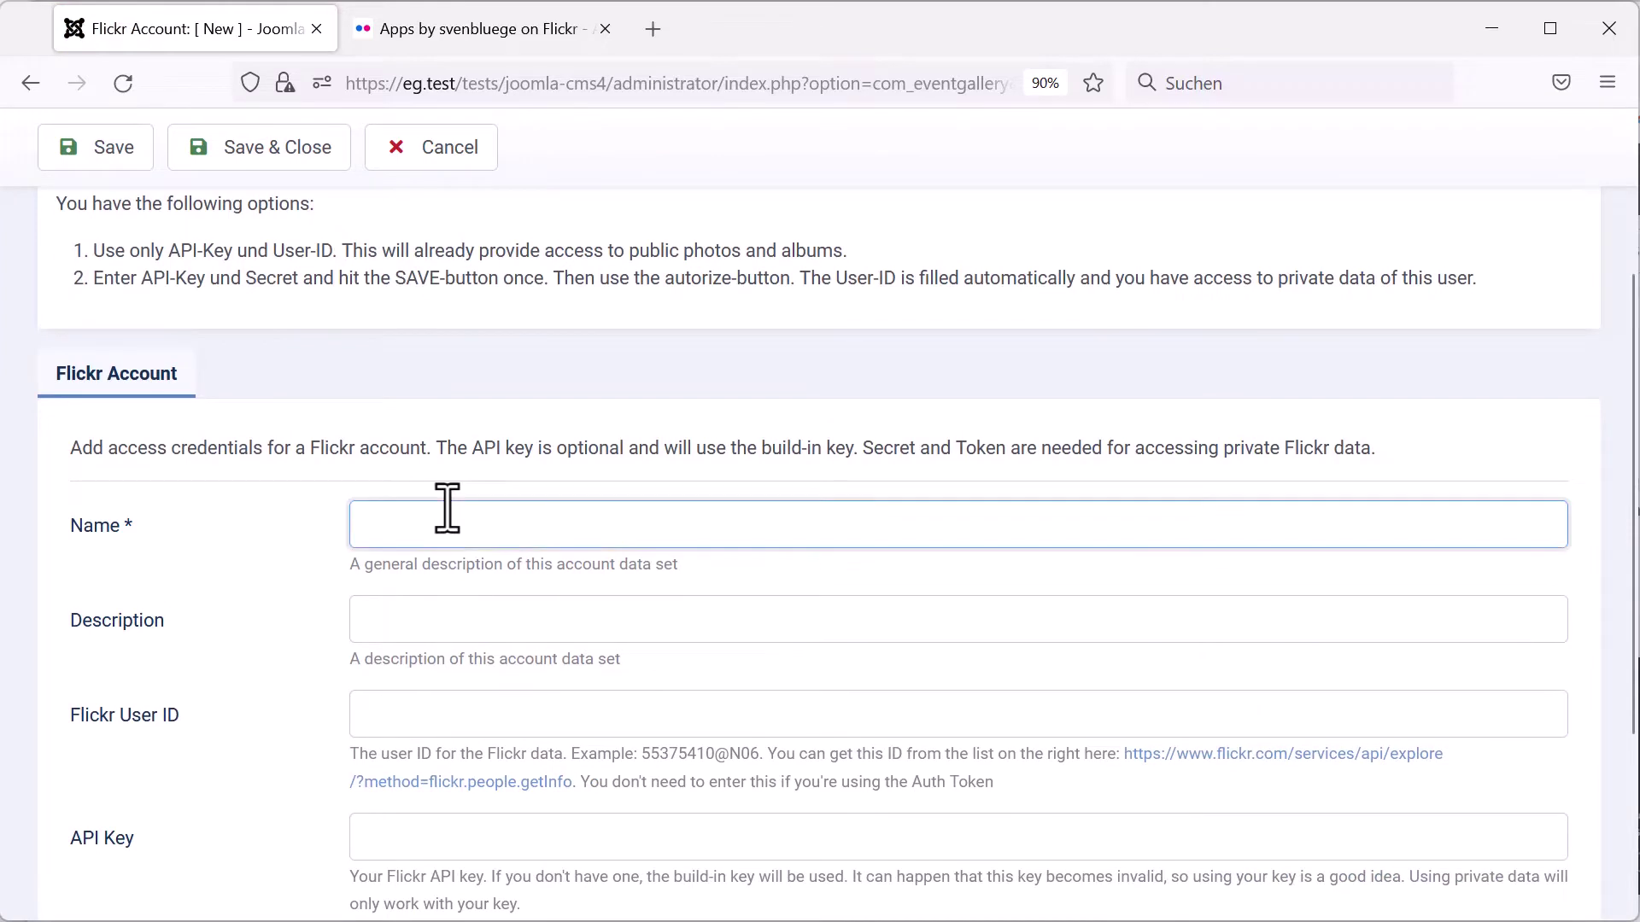
{"action": "type", "text": "Flickr Te"}
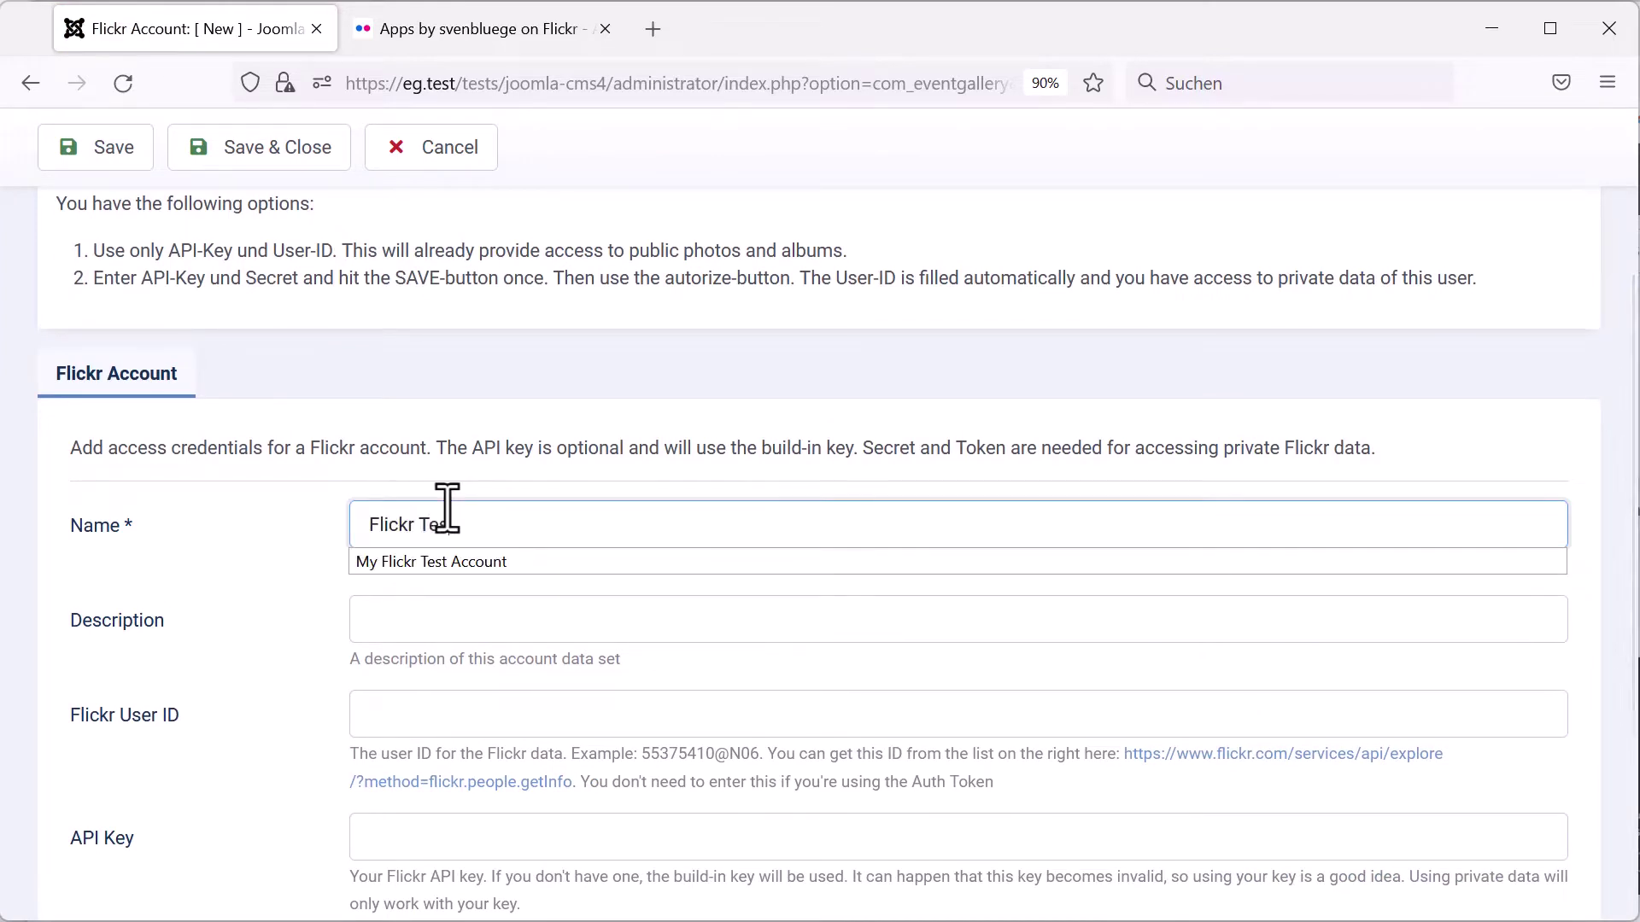
{"action": "key", "text": "Down"}
{"action": "key", "text": "Return"}
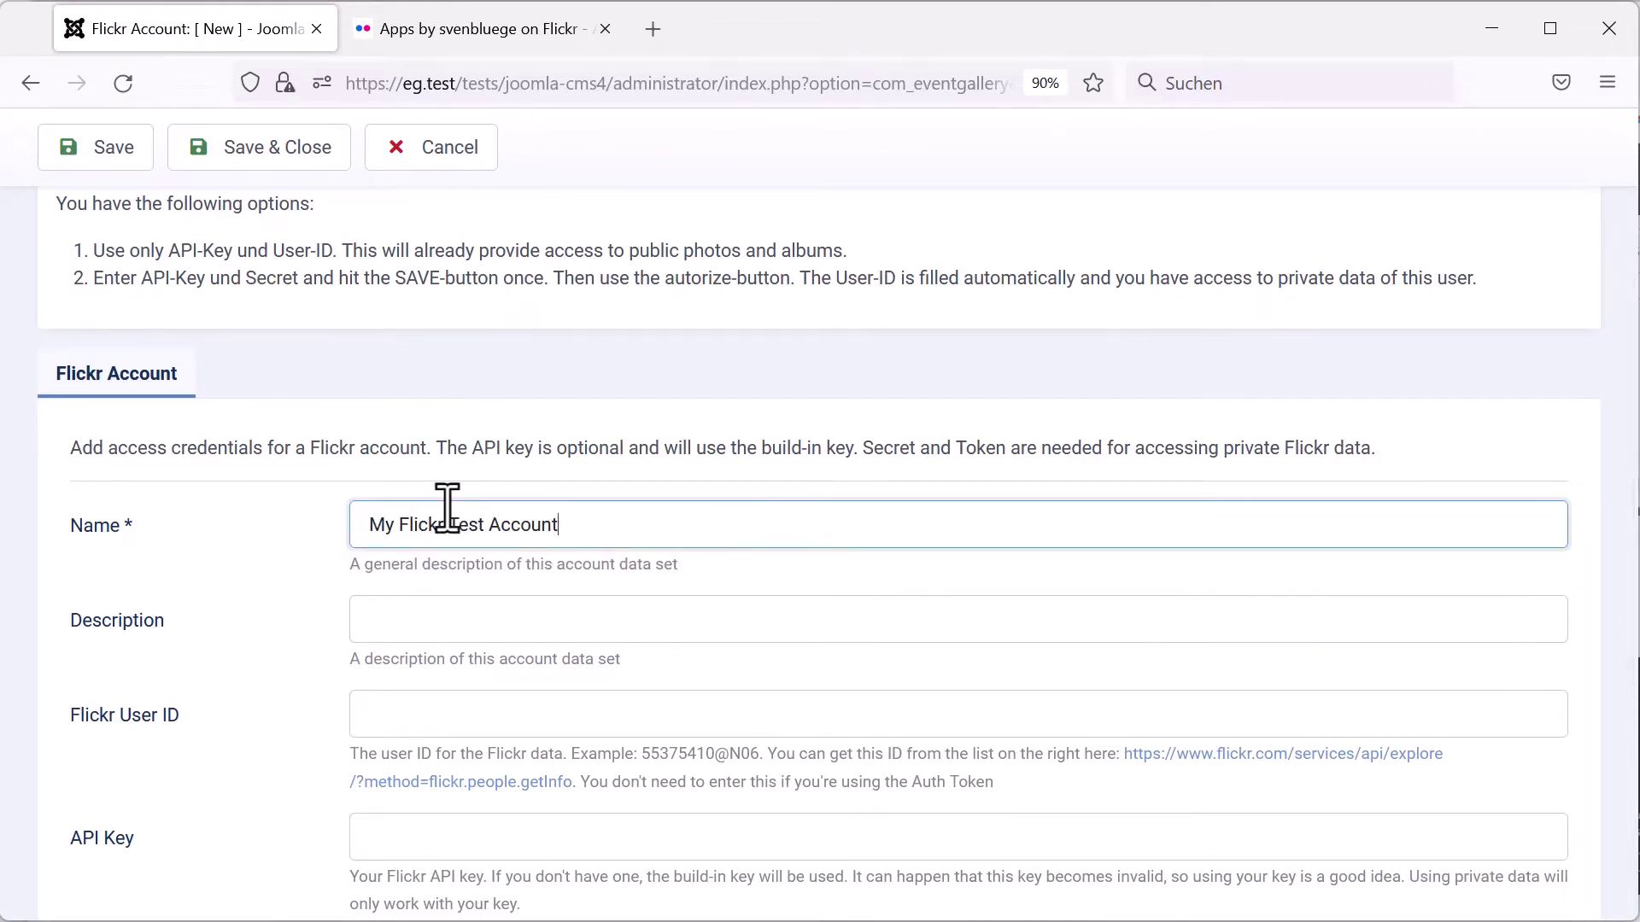
{"action": "scroll", "coordinate": [448, 508], "scroll_direction": "down", "scroll_amount": 5}
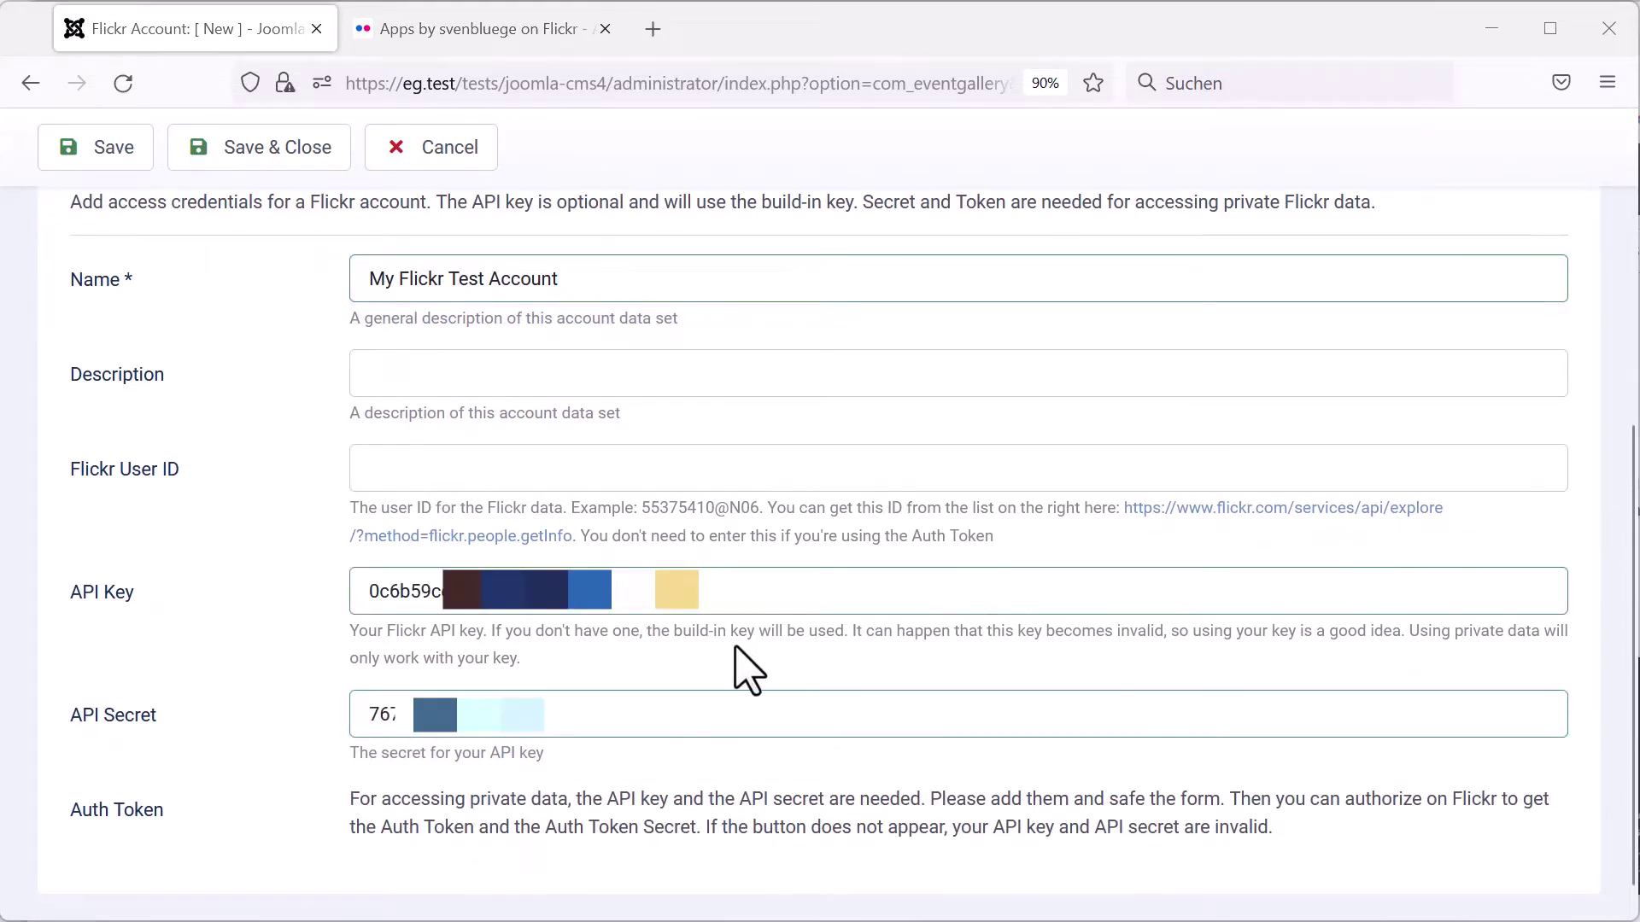
{"action": "left_click", "coordinate": [117, 154]}
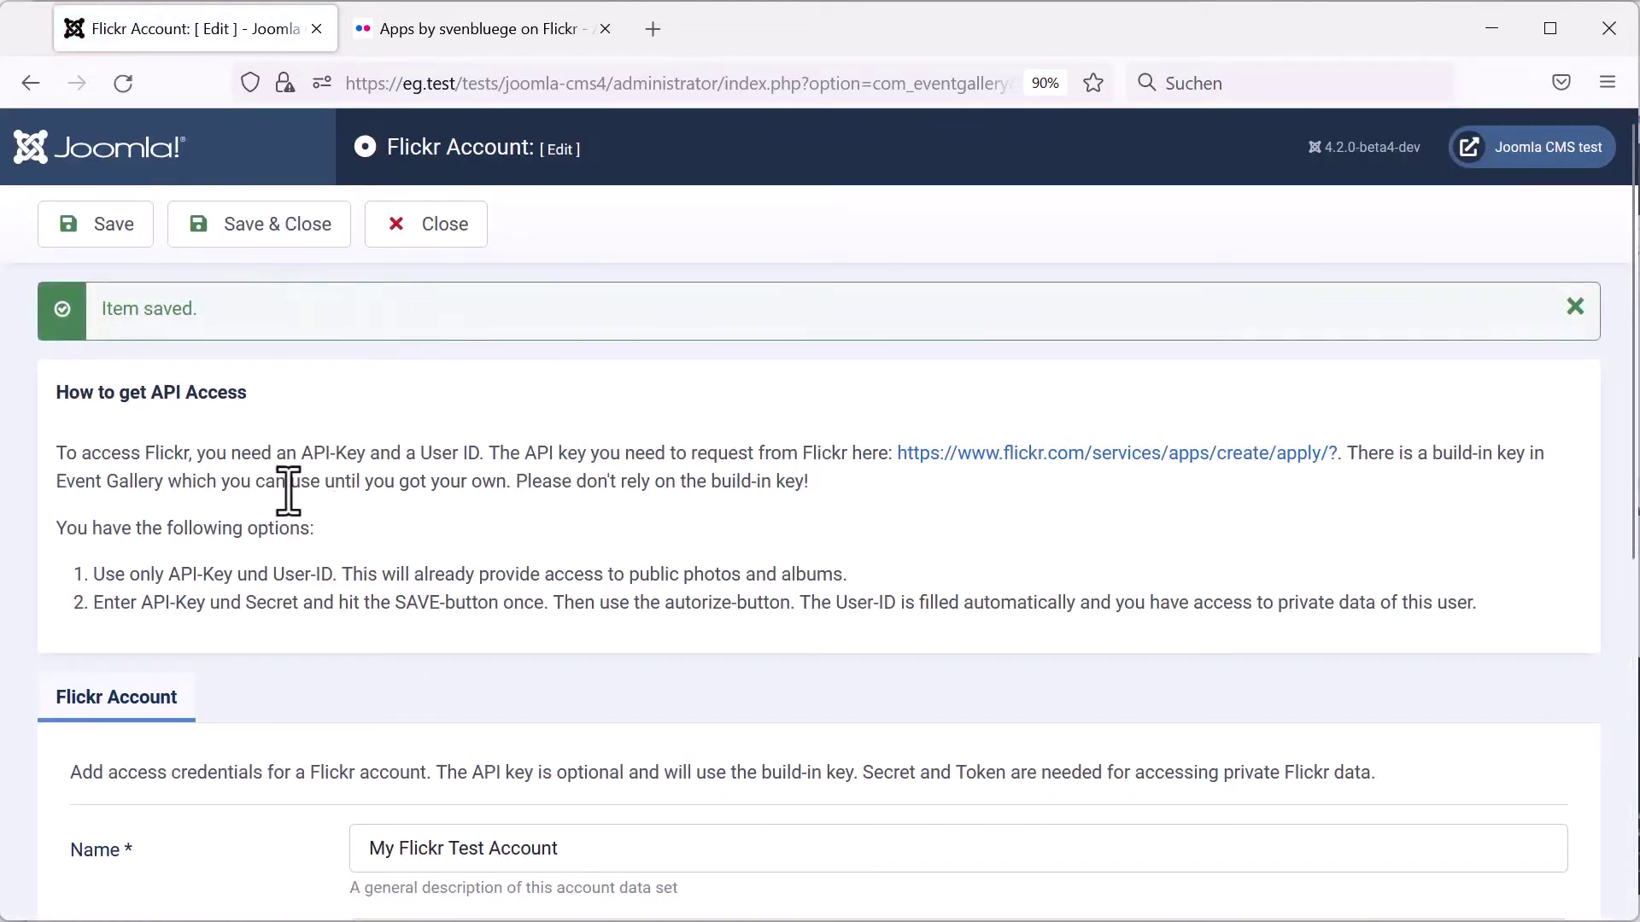
- Begin authorizing the saved Flickr account on Flickr
{"action": "scroll", "coordinate": [265, 529], "scroll_direction": "down", "scroll_amount": 3}
{"action": "scroll", "coordinate": [265, 530], "scroll_direction": "down", "scroll_amount": 4}
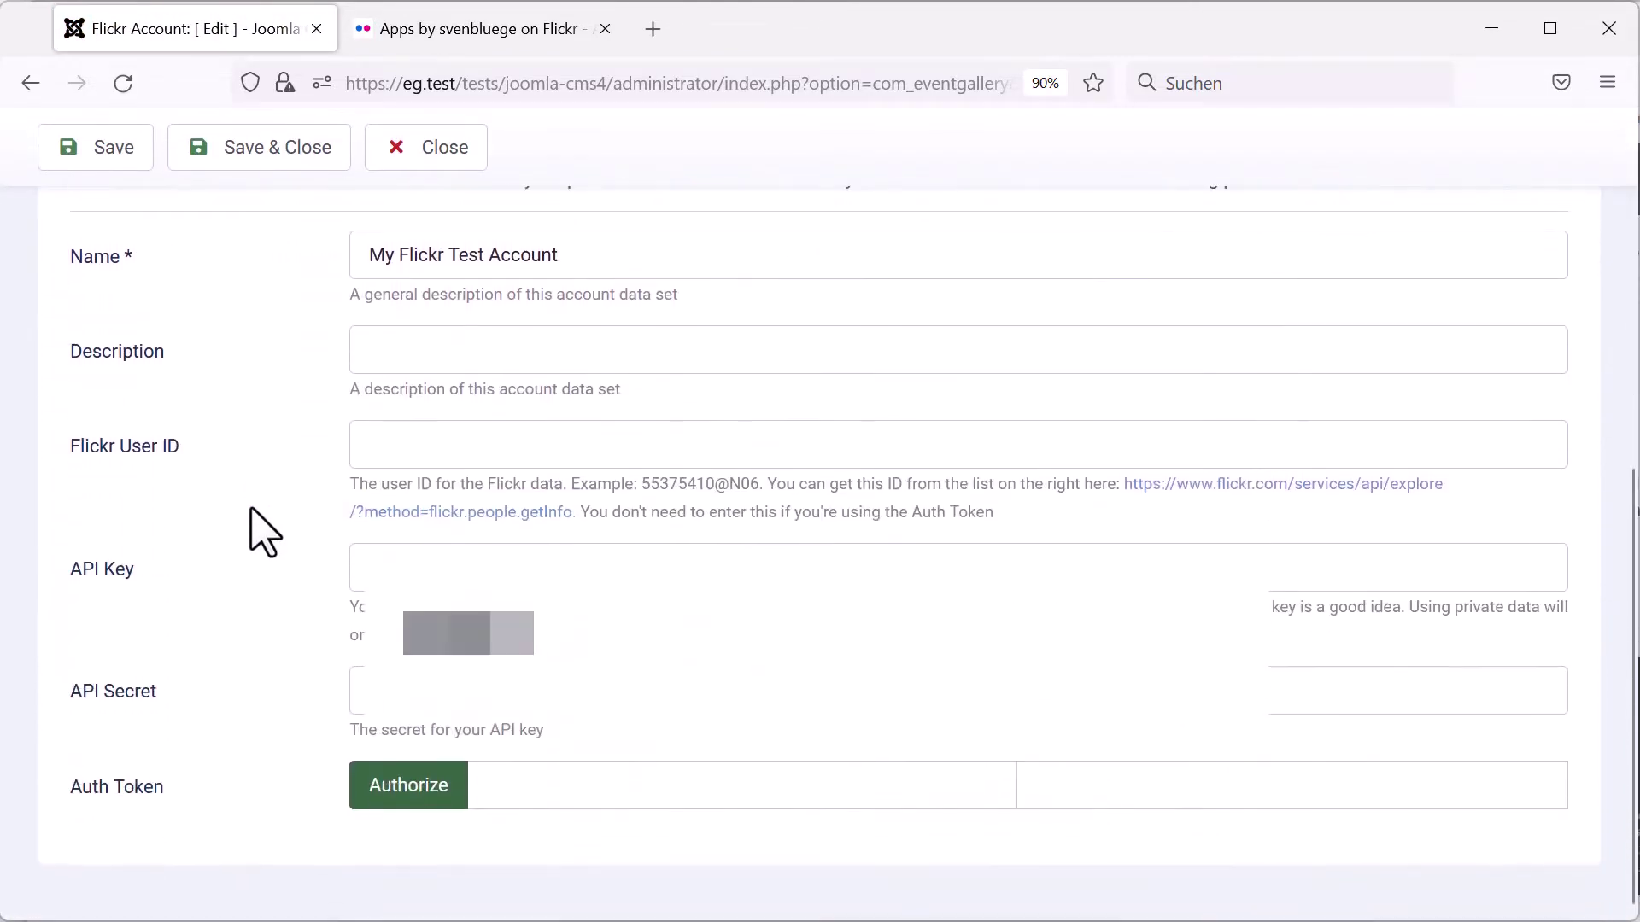
{"action": "left_click", "coordinate": [406, 790]}
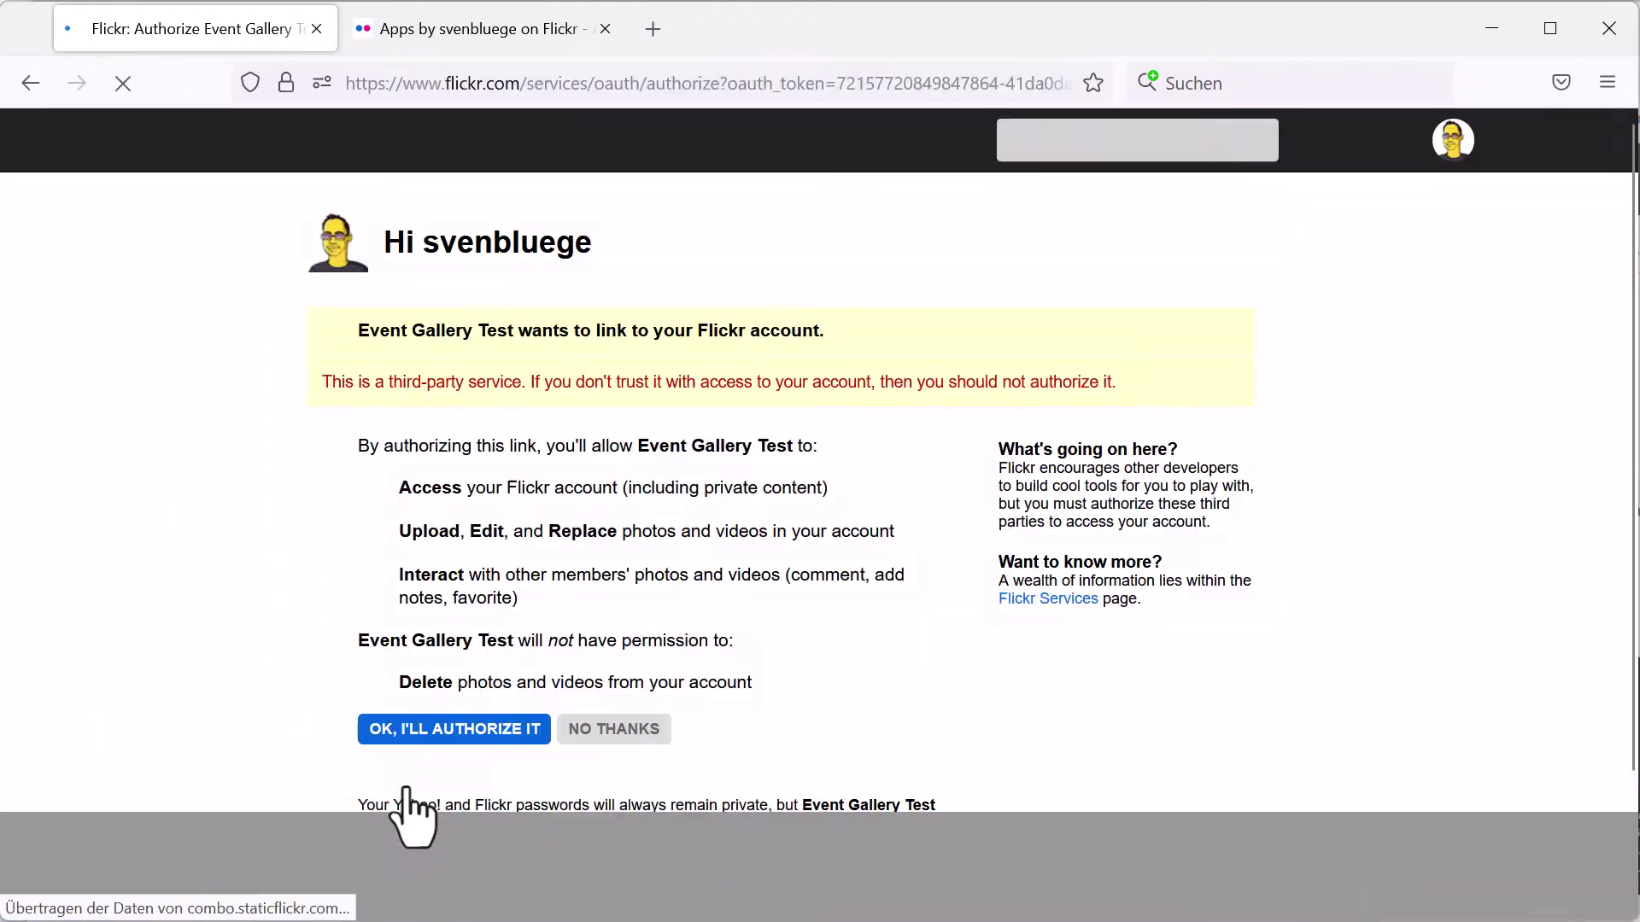
- Approve Flickr's request to link Event Gallery Test to the account
{"action": "left_click", "coordinate": [419, 734]}
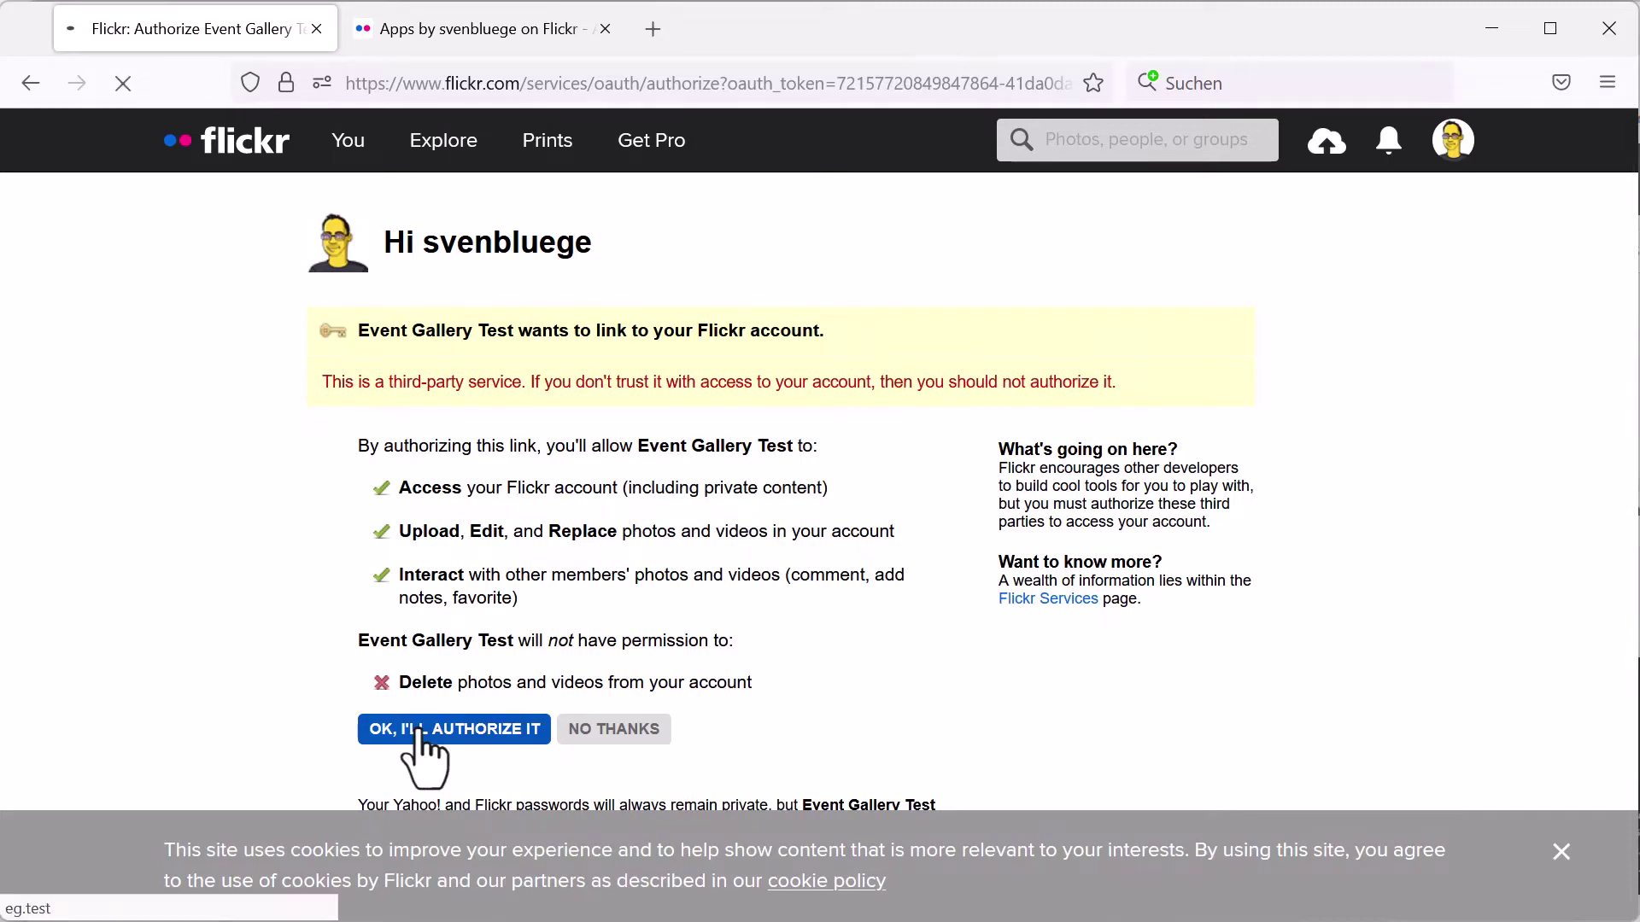
- Close the account form and confirm the test account shows valid private-data access
{"action": "scroll", "coordinate": [418, 752], "scroll_direction": "down", "scroll_amount": 3}
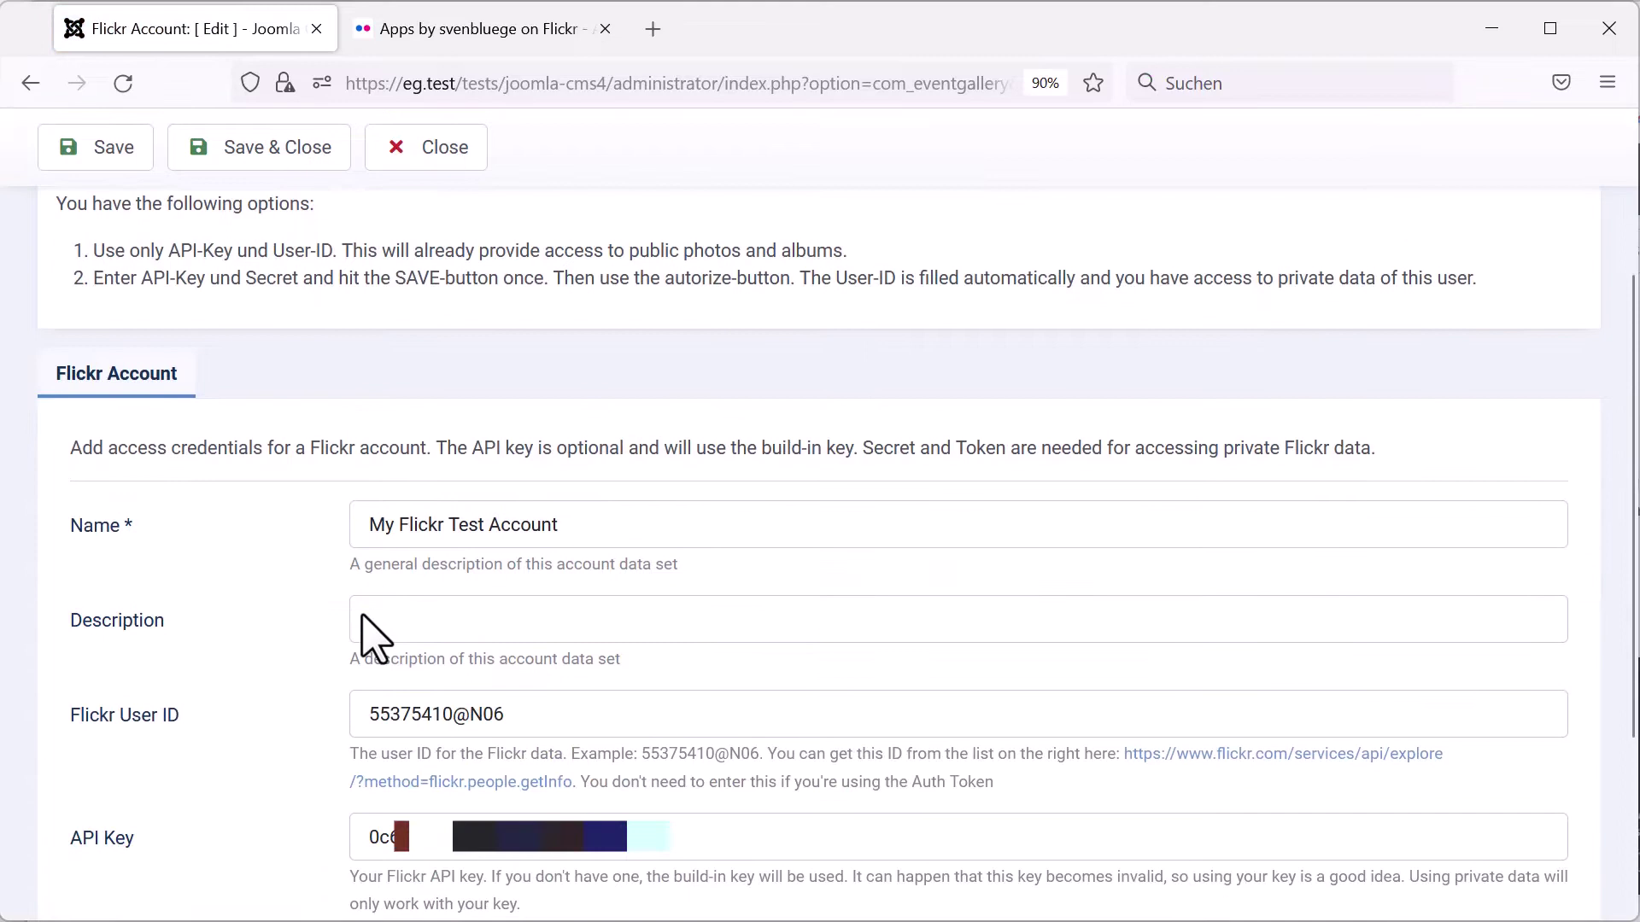
{"action": "left_click_drag", "start_coordinate": [531, 715], "coordinate": [356, 714]}
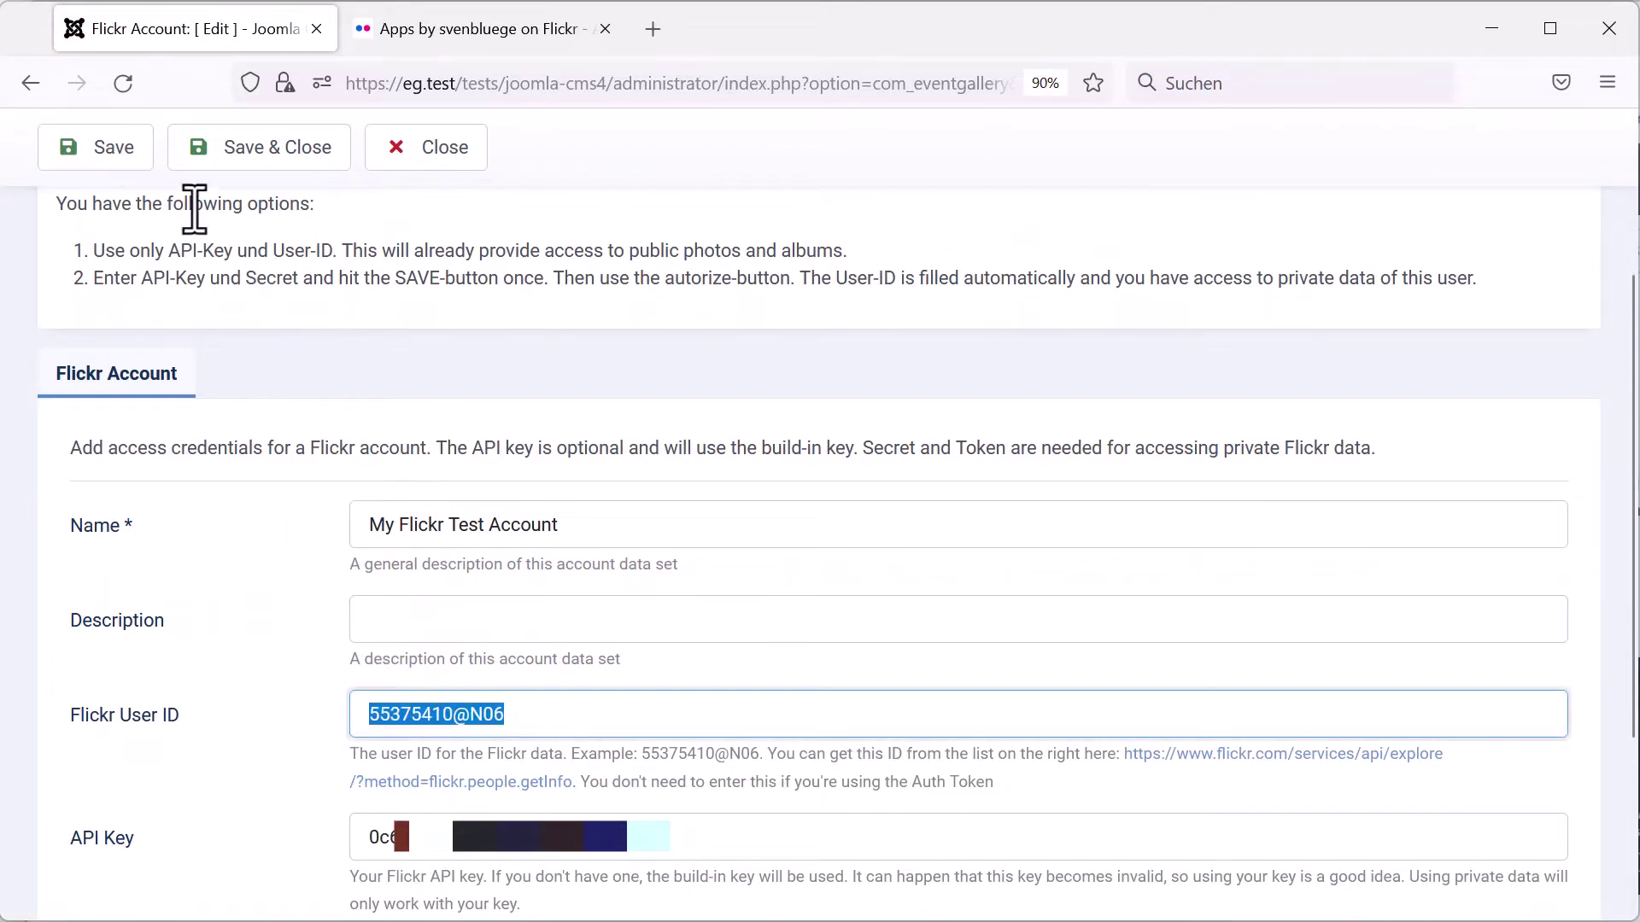
{"action": "left_click", "coordinate": [418, 147]}
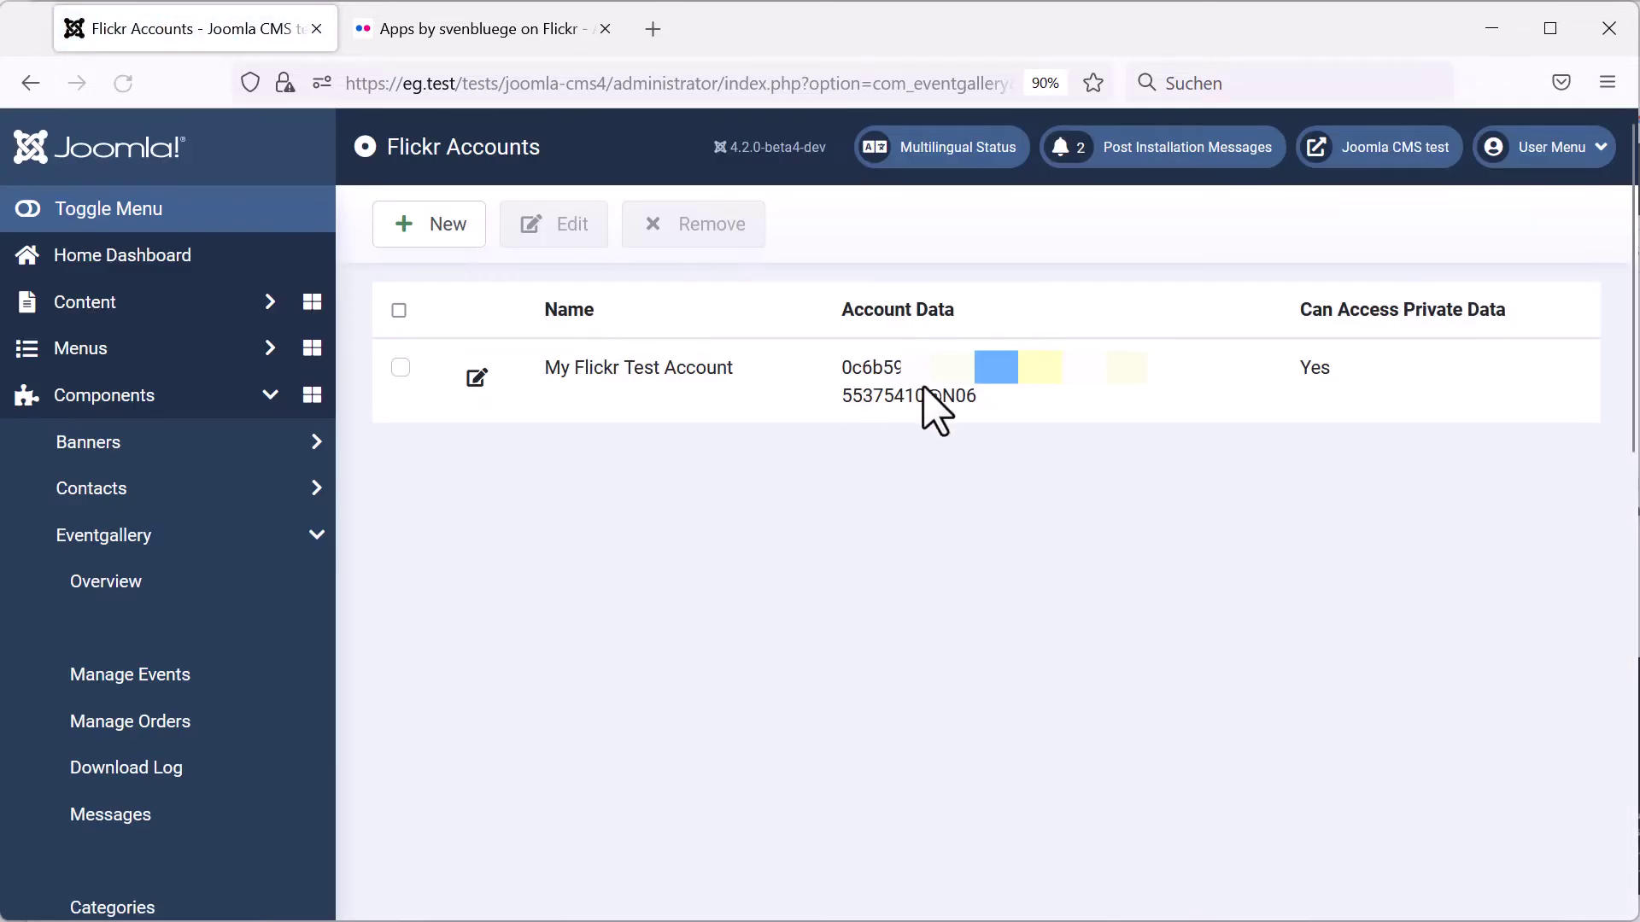
{"action": "left_click_drag", "start_coordinate": [1300, 369], "coordinate": [1401, 380]}
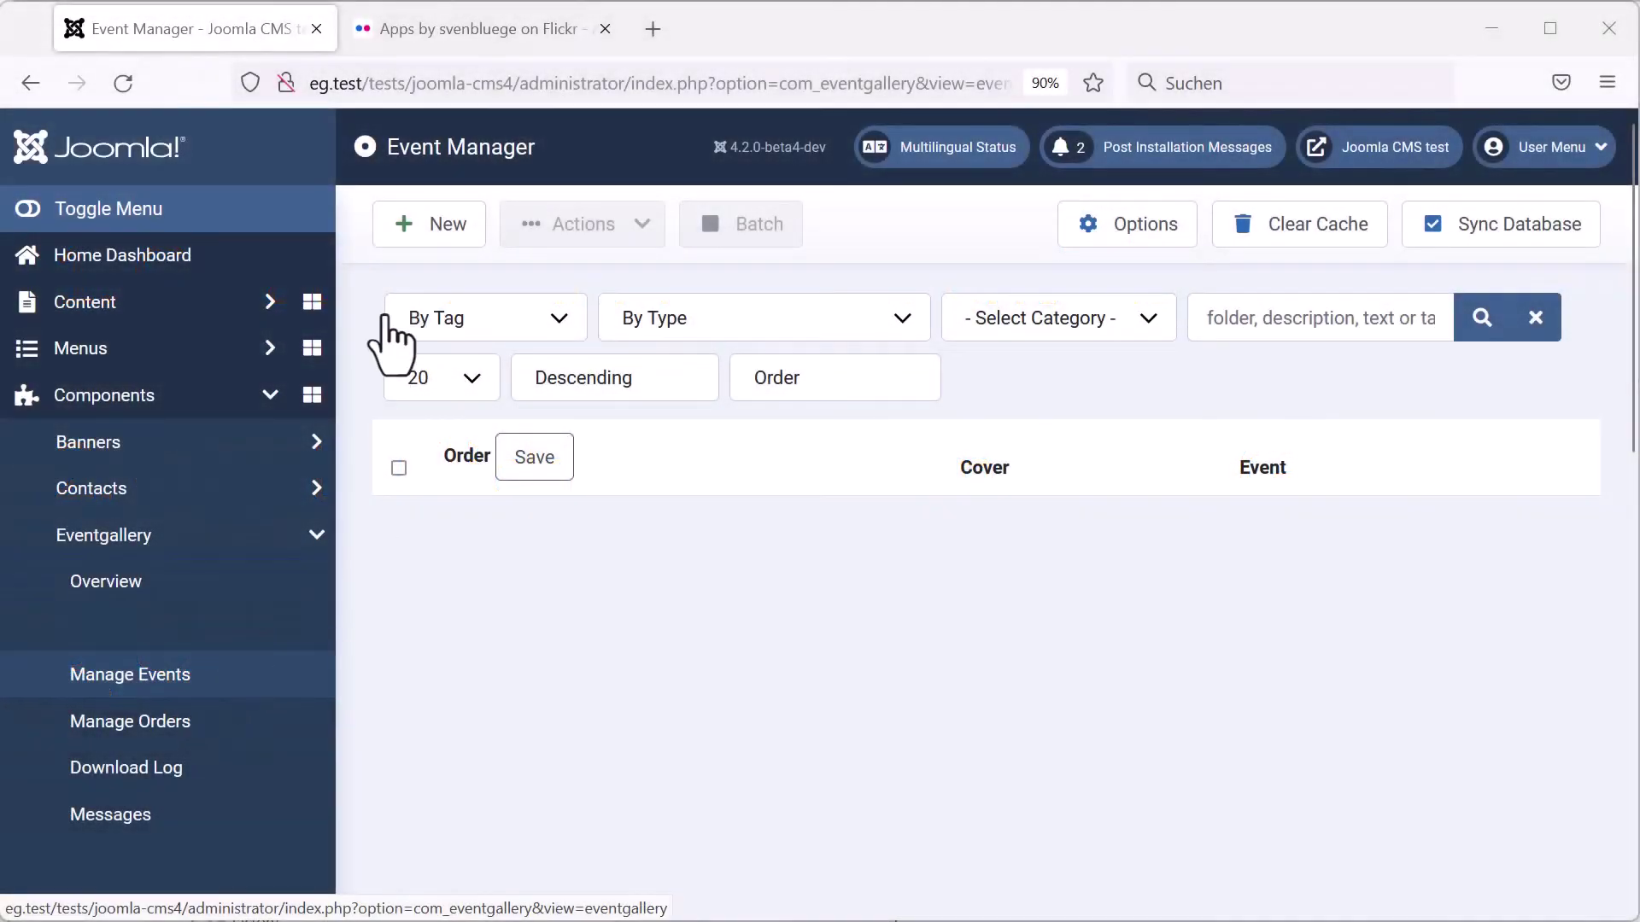
- Start a new event using Flickr Images, the test account, and the Private Bilder album
{"action": "left_click", "coordinate": [429, 224]}
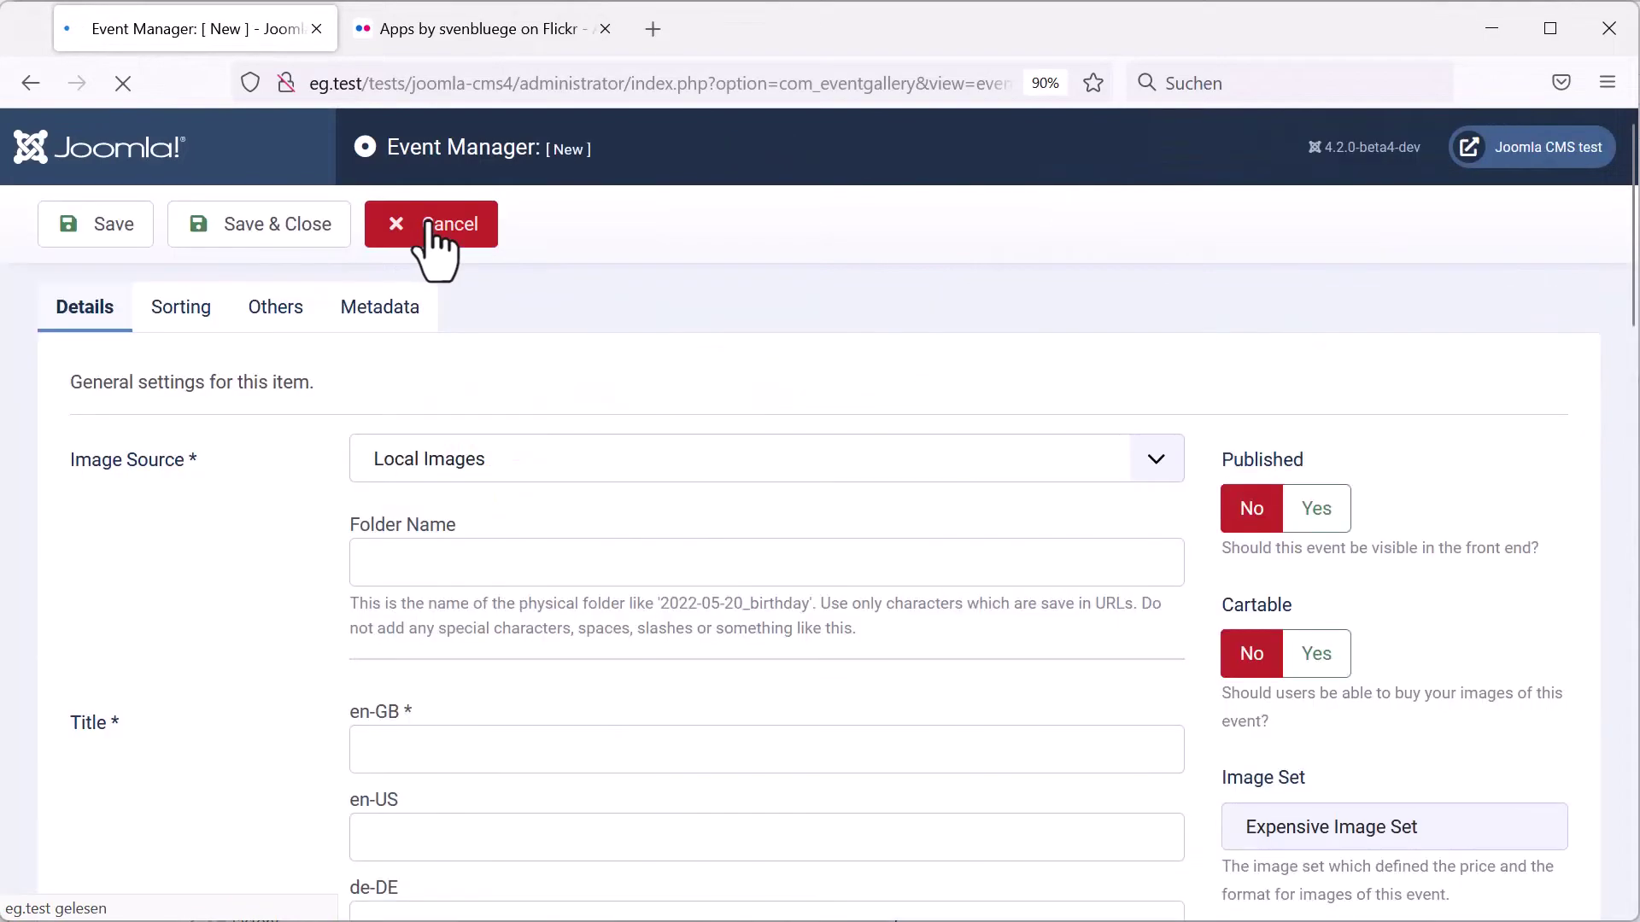
{"action": "left_click", "coordinate": [429, 460]}
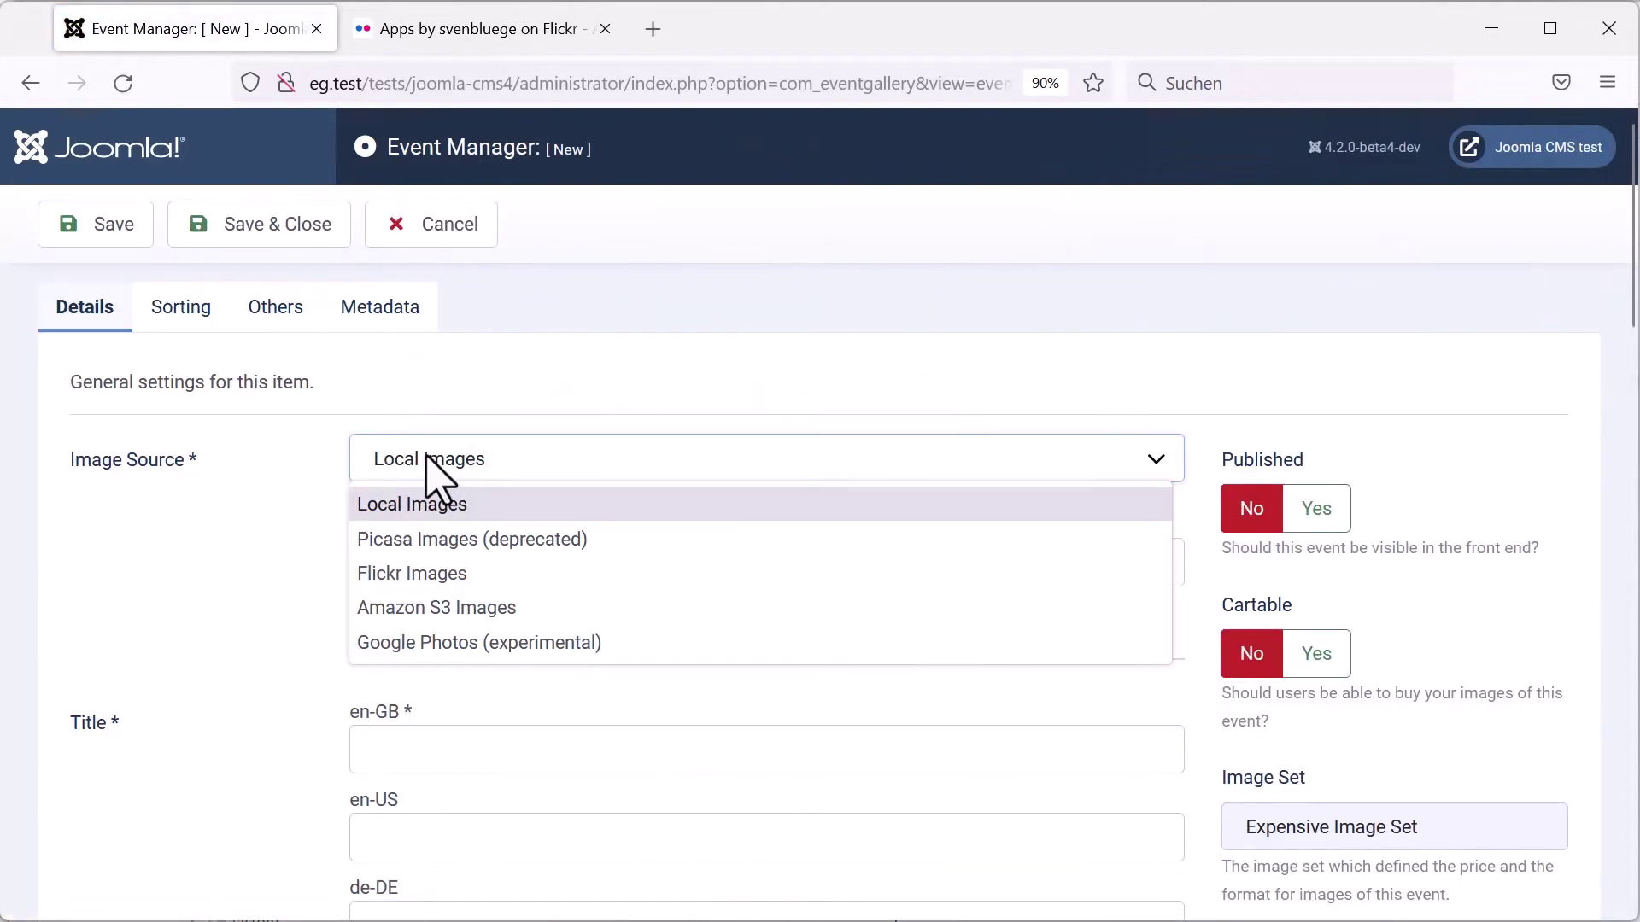
{"action": "left_click", "coordinate": [421, 576]}
{"action": "left_click", "coordinate": [420, 574]}
{"action": "left_click", "coordinate": [424, 647]}
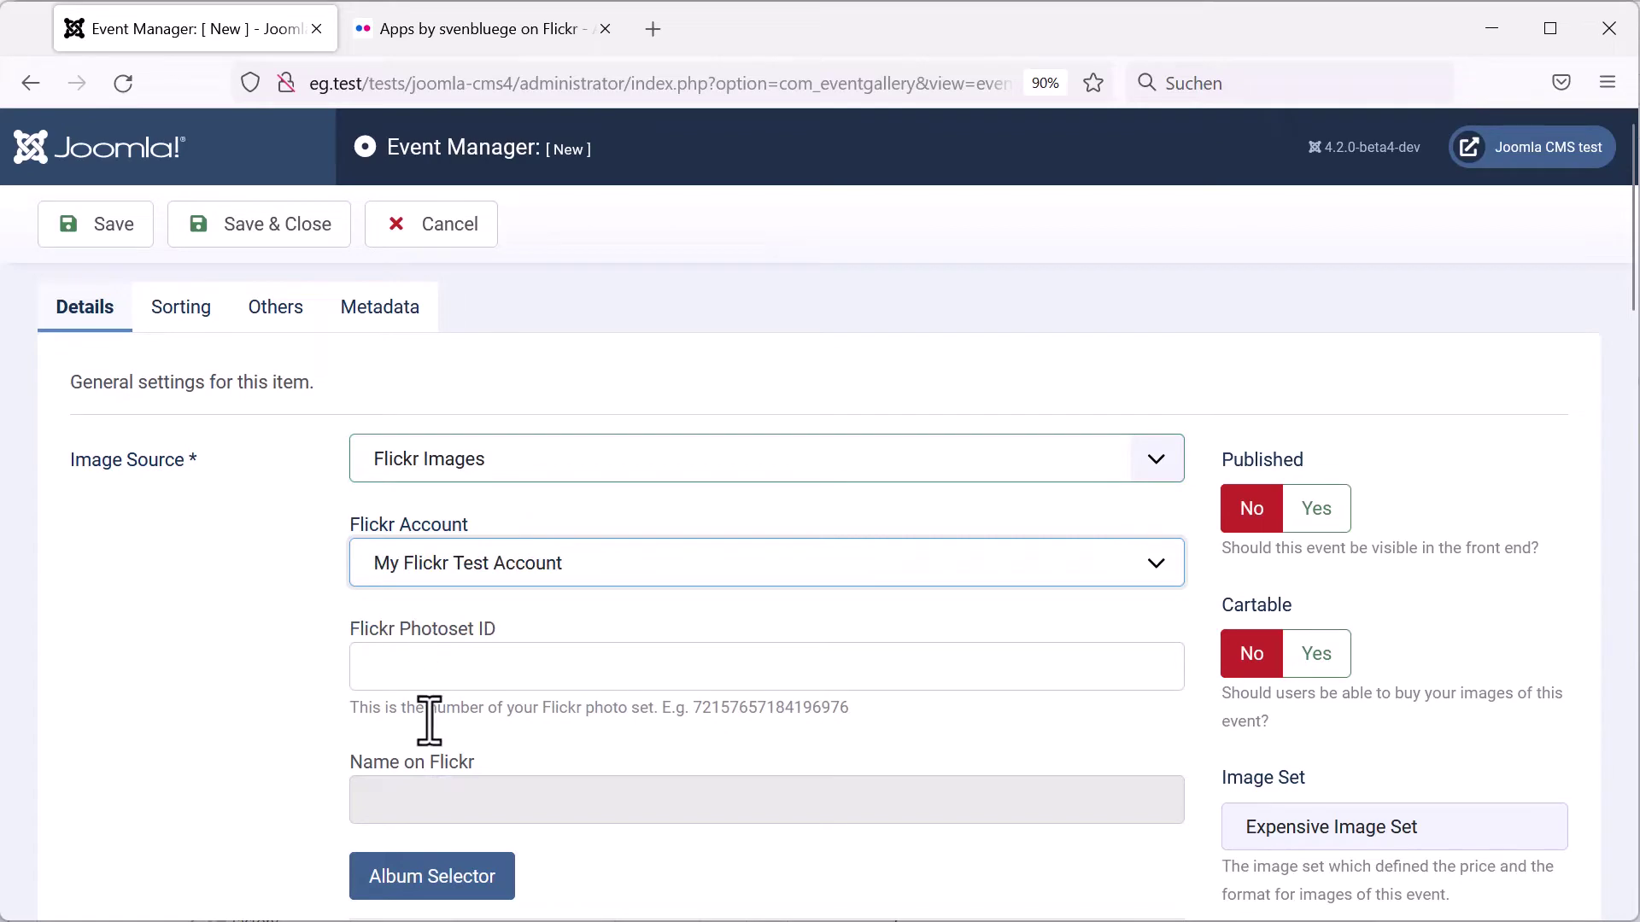
{"action": "left_click", "coordinate": [440, 874]}
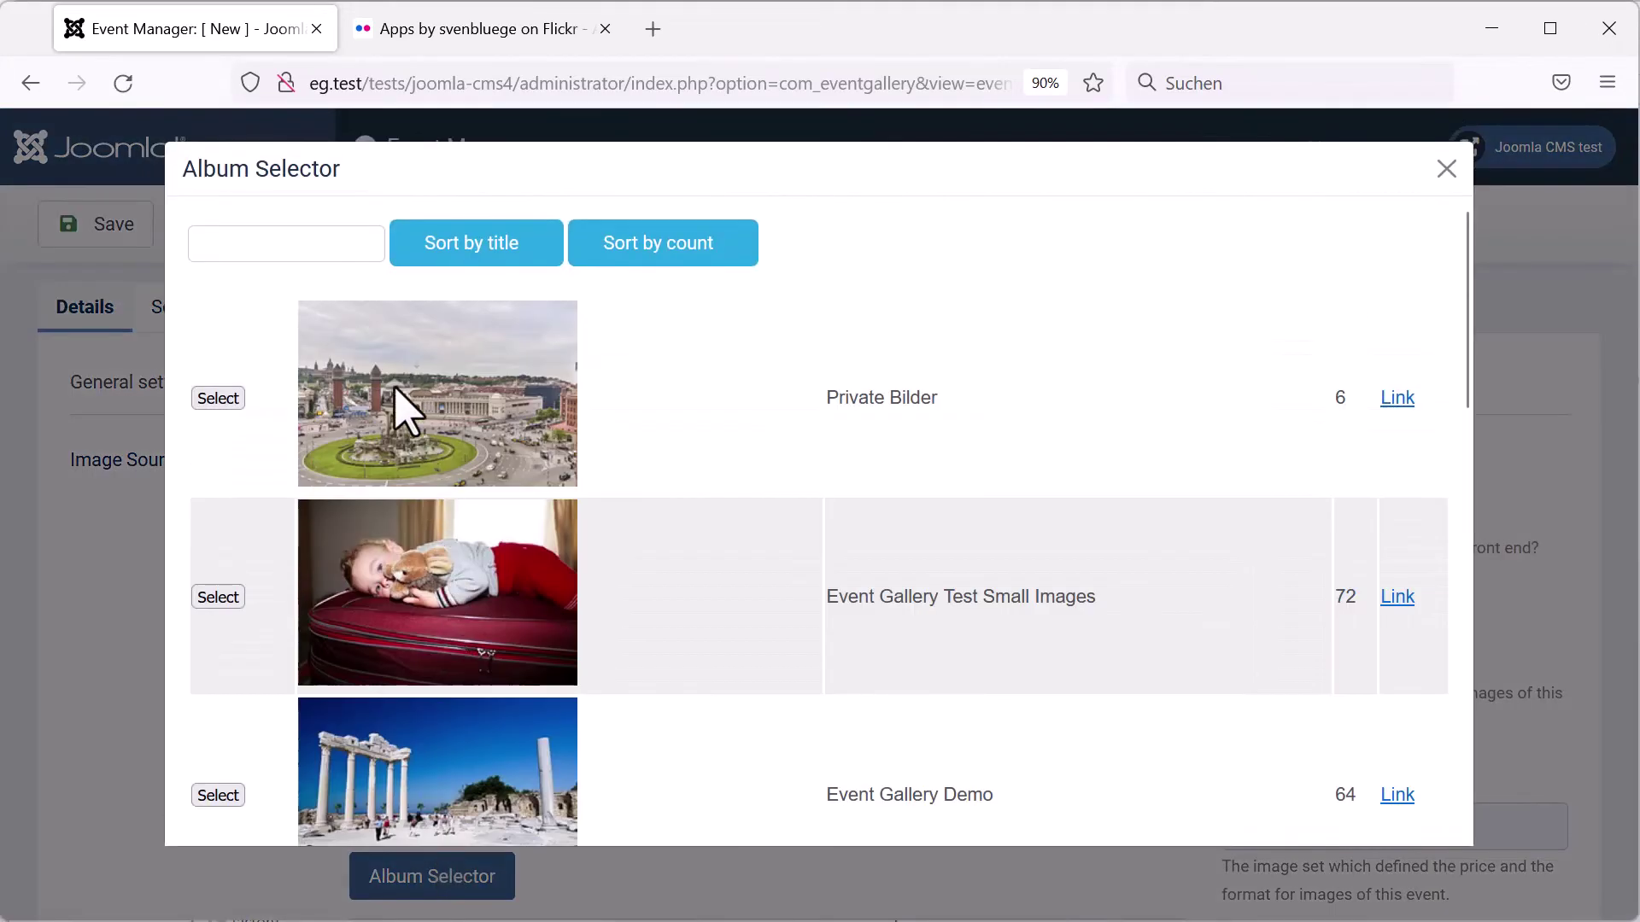
- Set the event to Published, title it Flickr Album, and save and close
{"action": "left_click", "coordinate": [235, 408]}
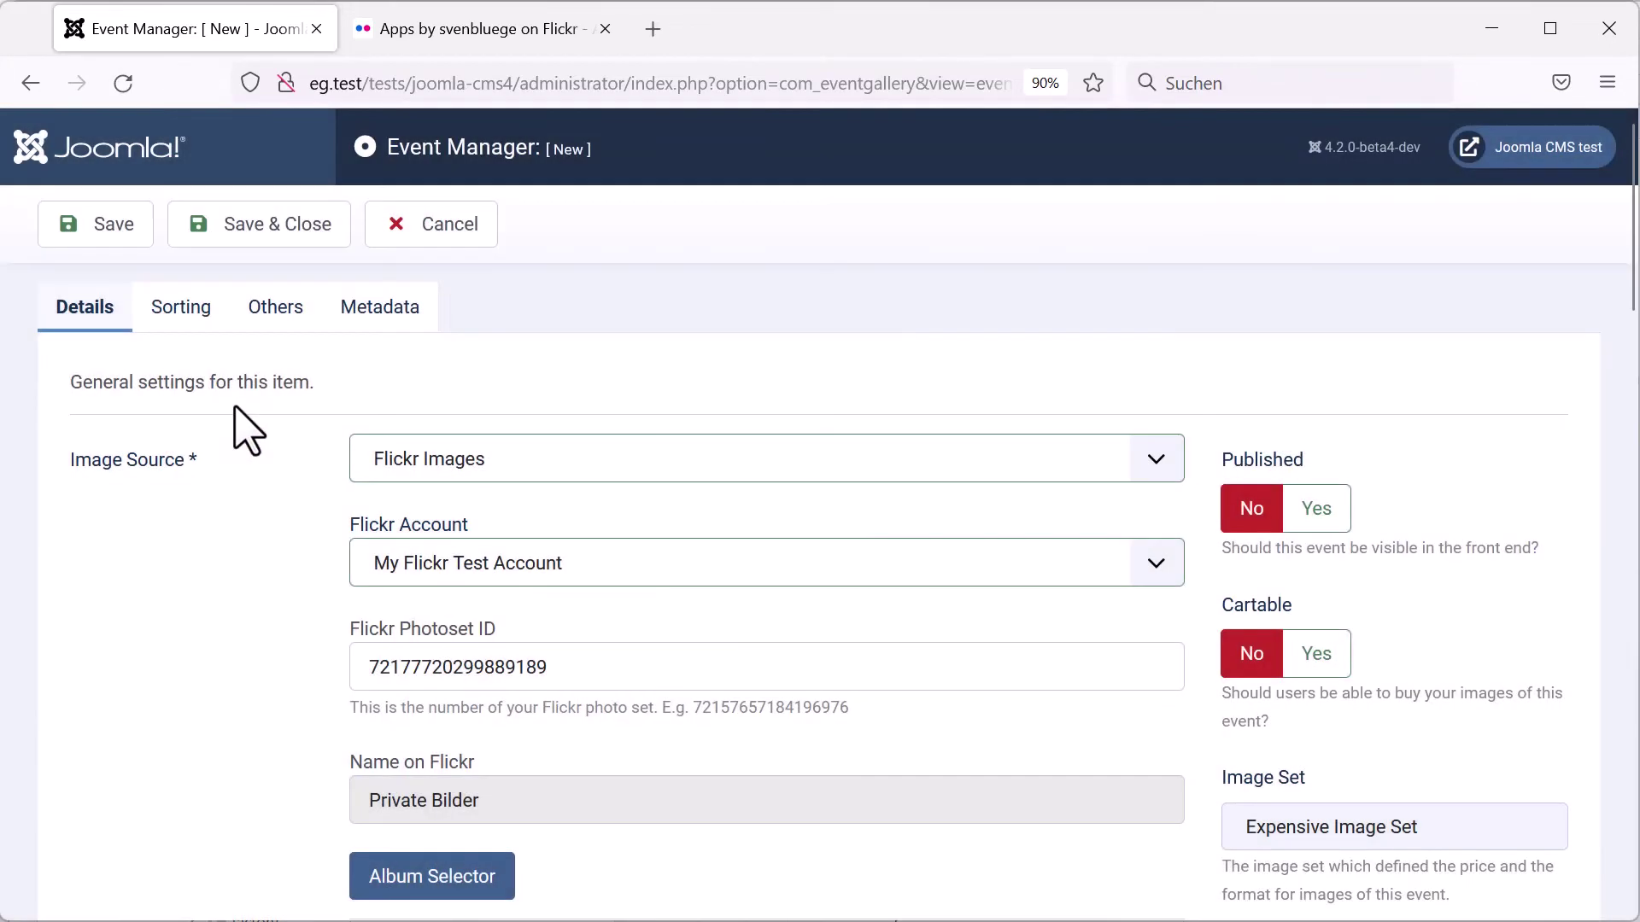
{"action": "left_click", "coordinate": [1312, 517]}
{"action": "scroll", "coordinate": [1148, 611], "scroll_direction": "down", "scroll_amount": 2}
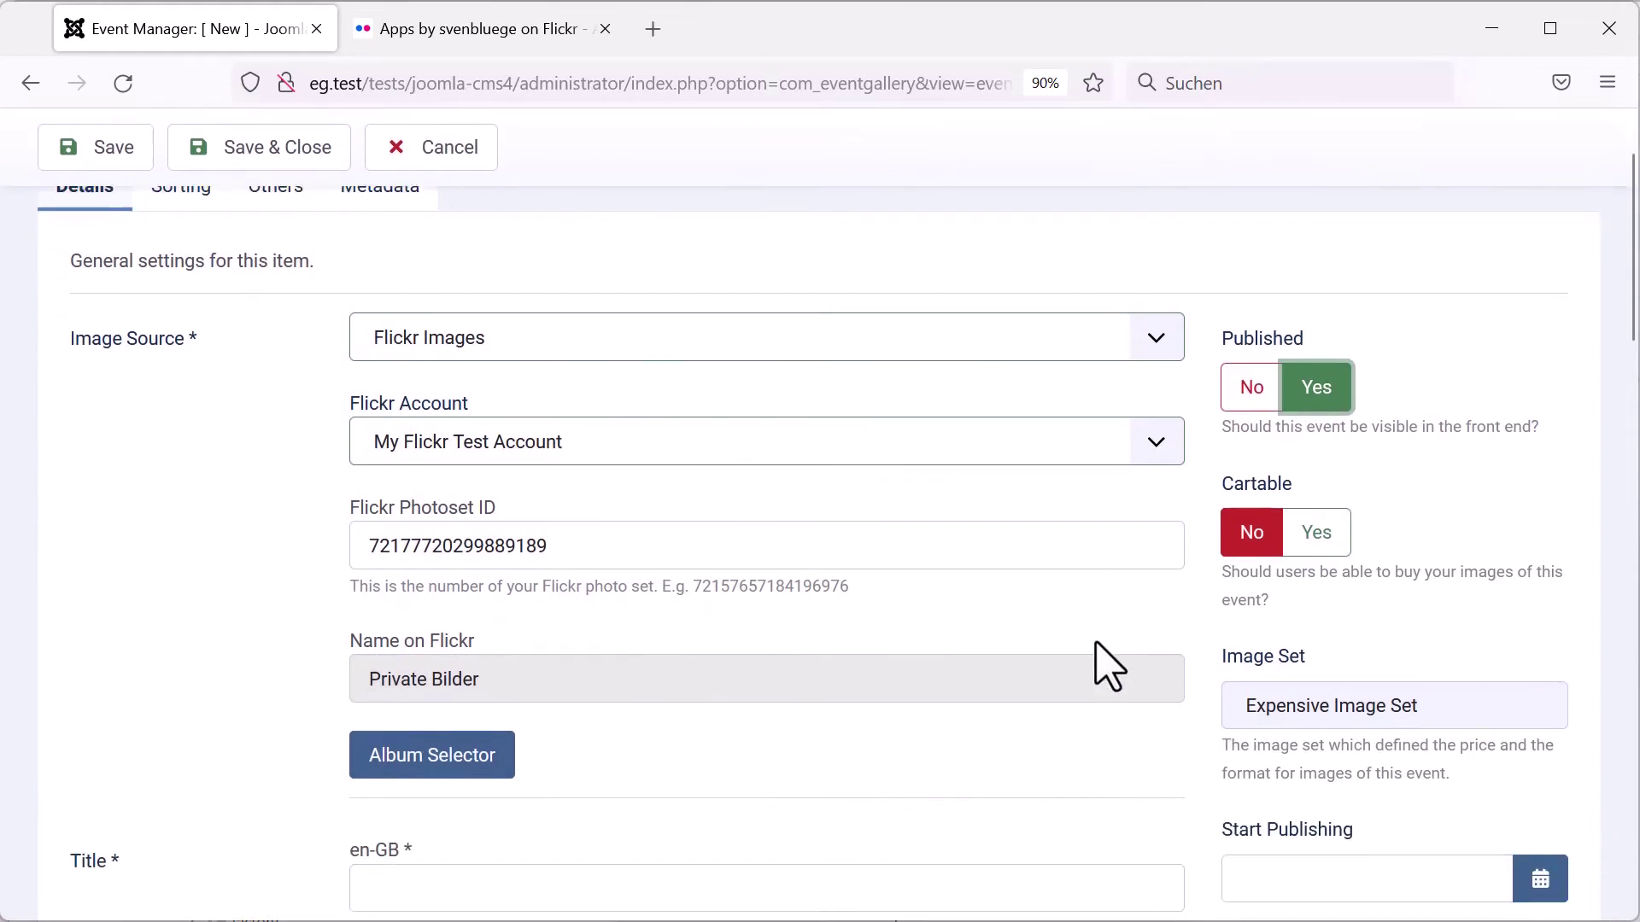
{"action": "scroll", "coordinate": [1098, 659], "scroll_direction": "down", "scroll_amount": 2}
{"action": "left_click", "coordinate": [656, 756]}
{"action": "type", "text": "Flickr Album"}
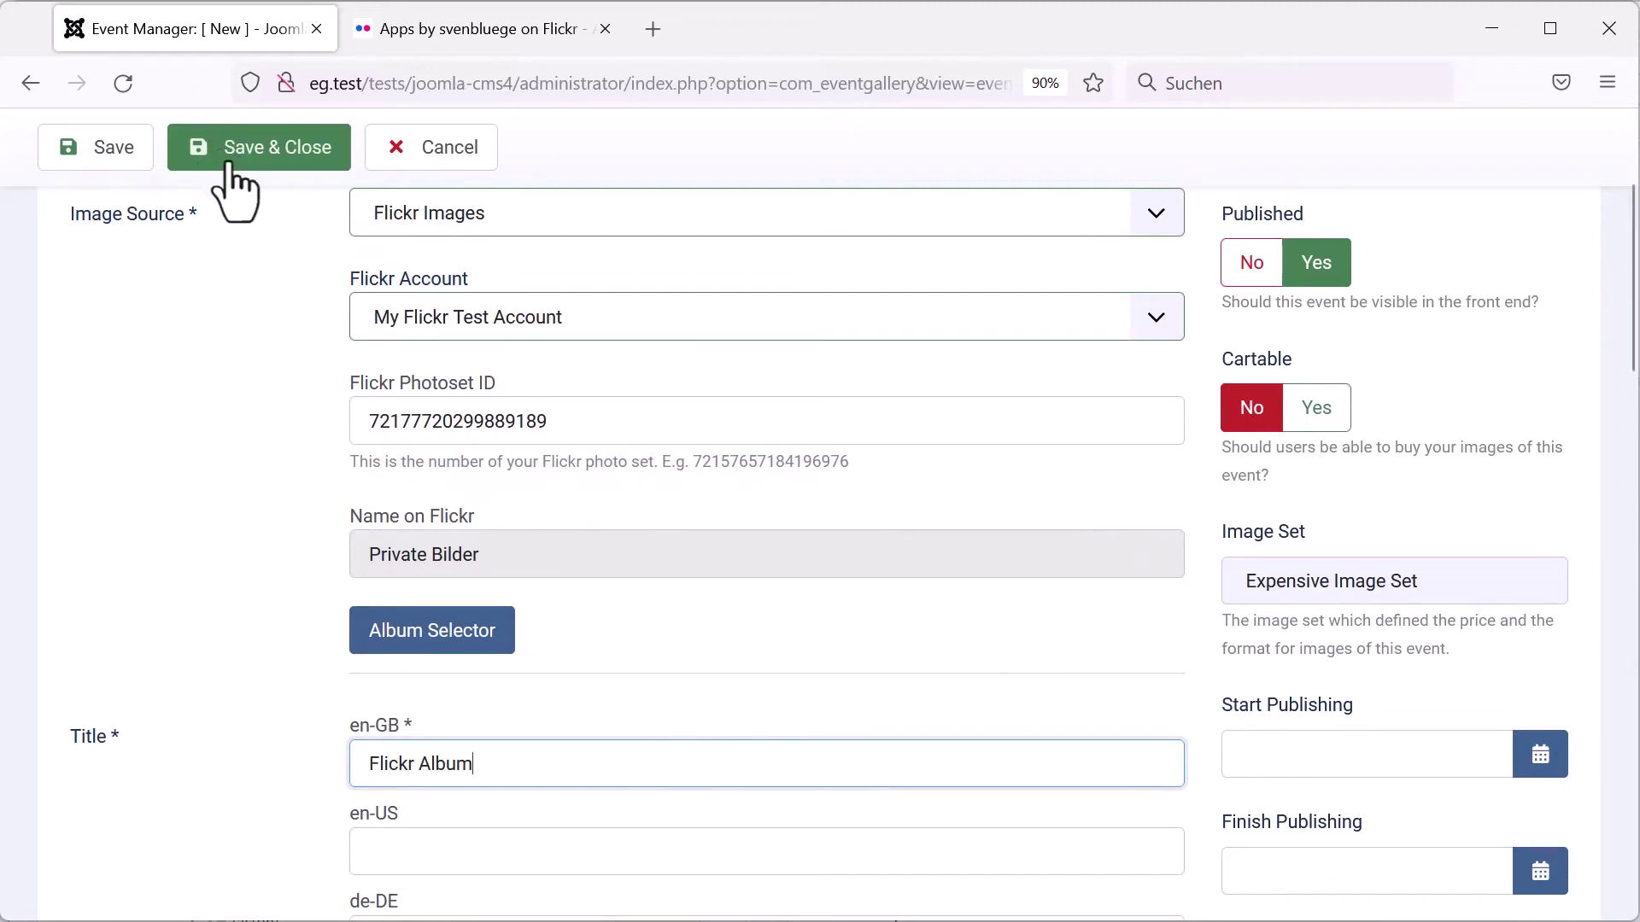
{"action": "left_click", "coordinate": [233, 181]}
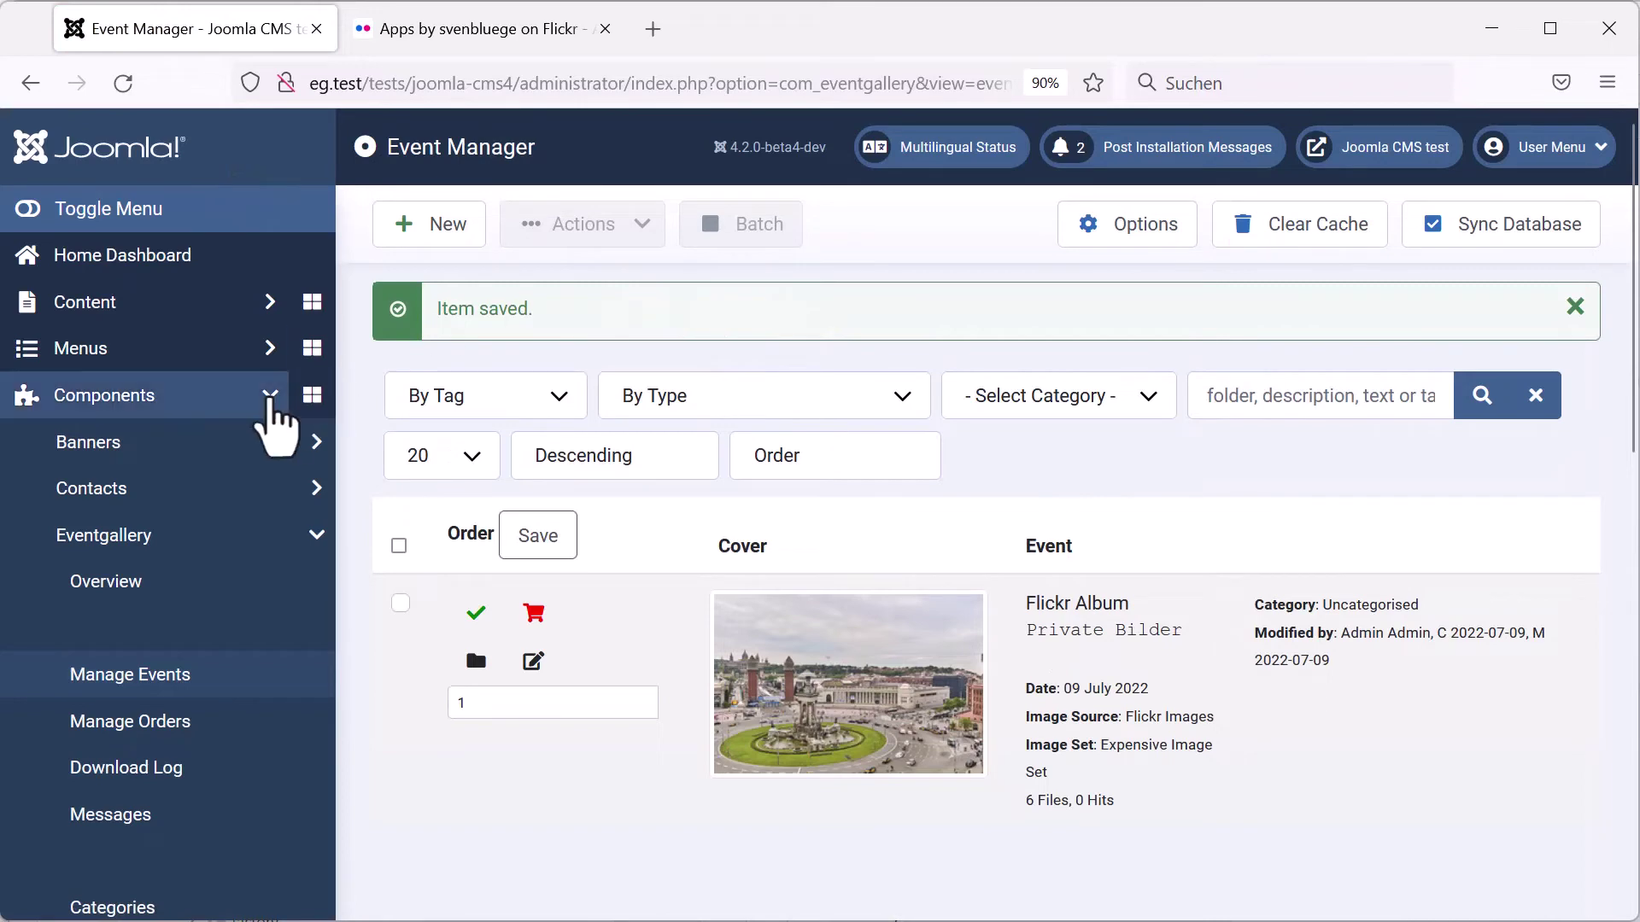
- Preview the site from the Event Gallery overview and browse the Flickr Album event's six photos
{"action": "left_click", "coordinate": [150, 581]}
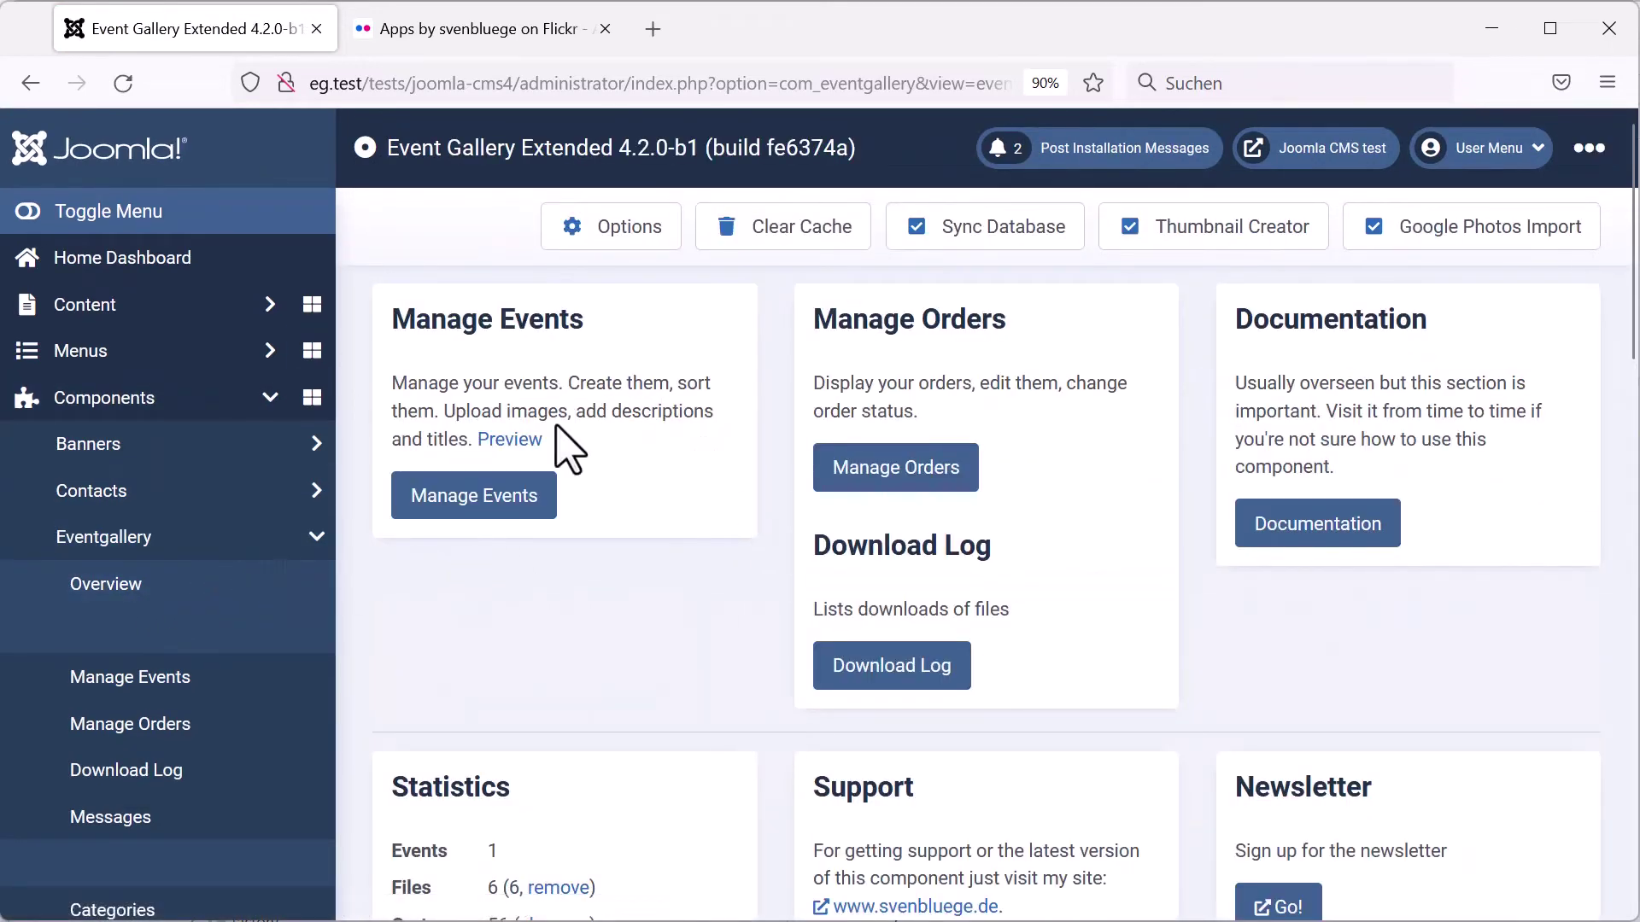
{"action": "left_click", "coordinate": [527, 441]}
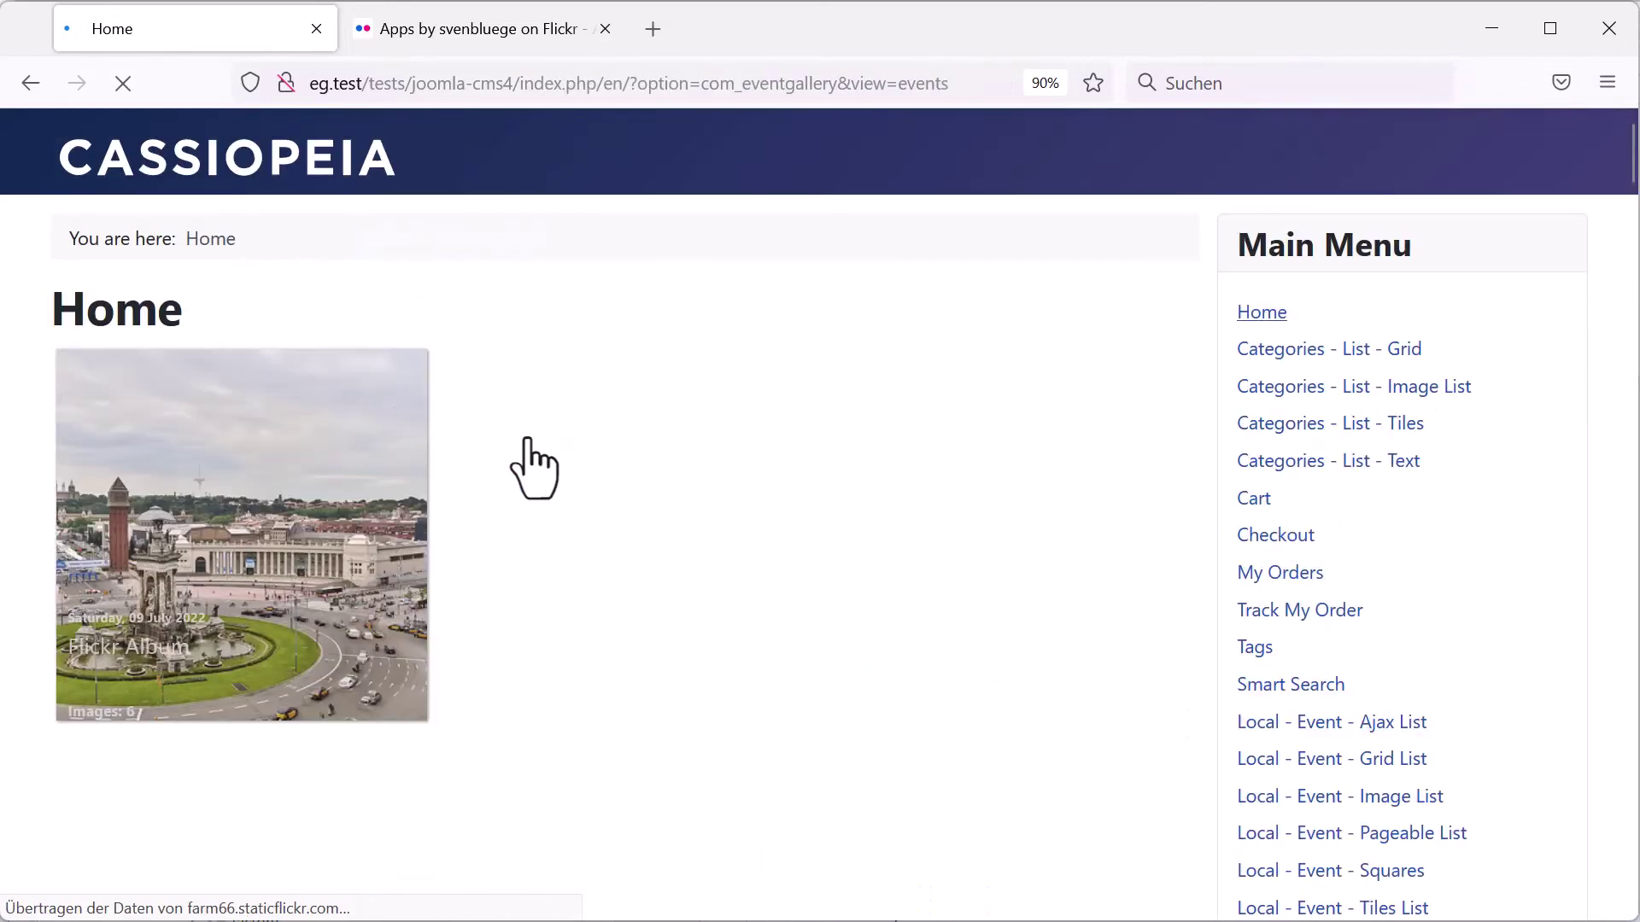
{"action": "left_click", "coordinate": [343, 442]}
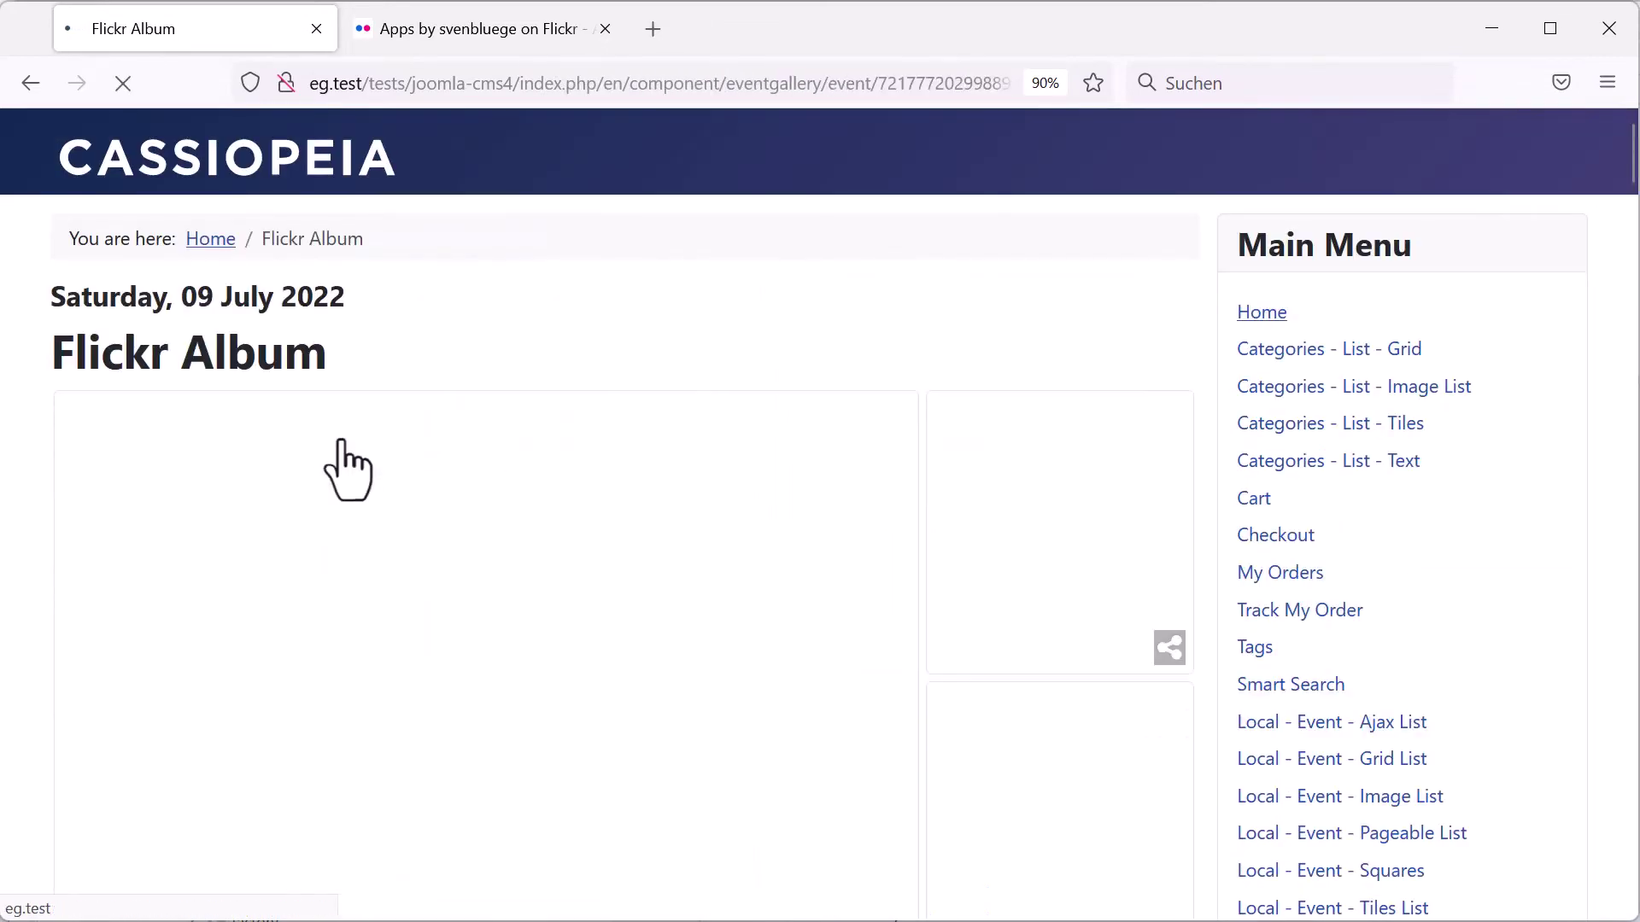
{"action": "scroll", "coordinate": [346, 468], "scroll_direction": "down", "scroll_amount": 2}
{"action": "scroll", "coordinate": [346, 468], "scroll_direction": "down", "scroll_amount": 3}
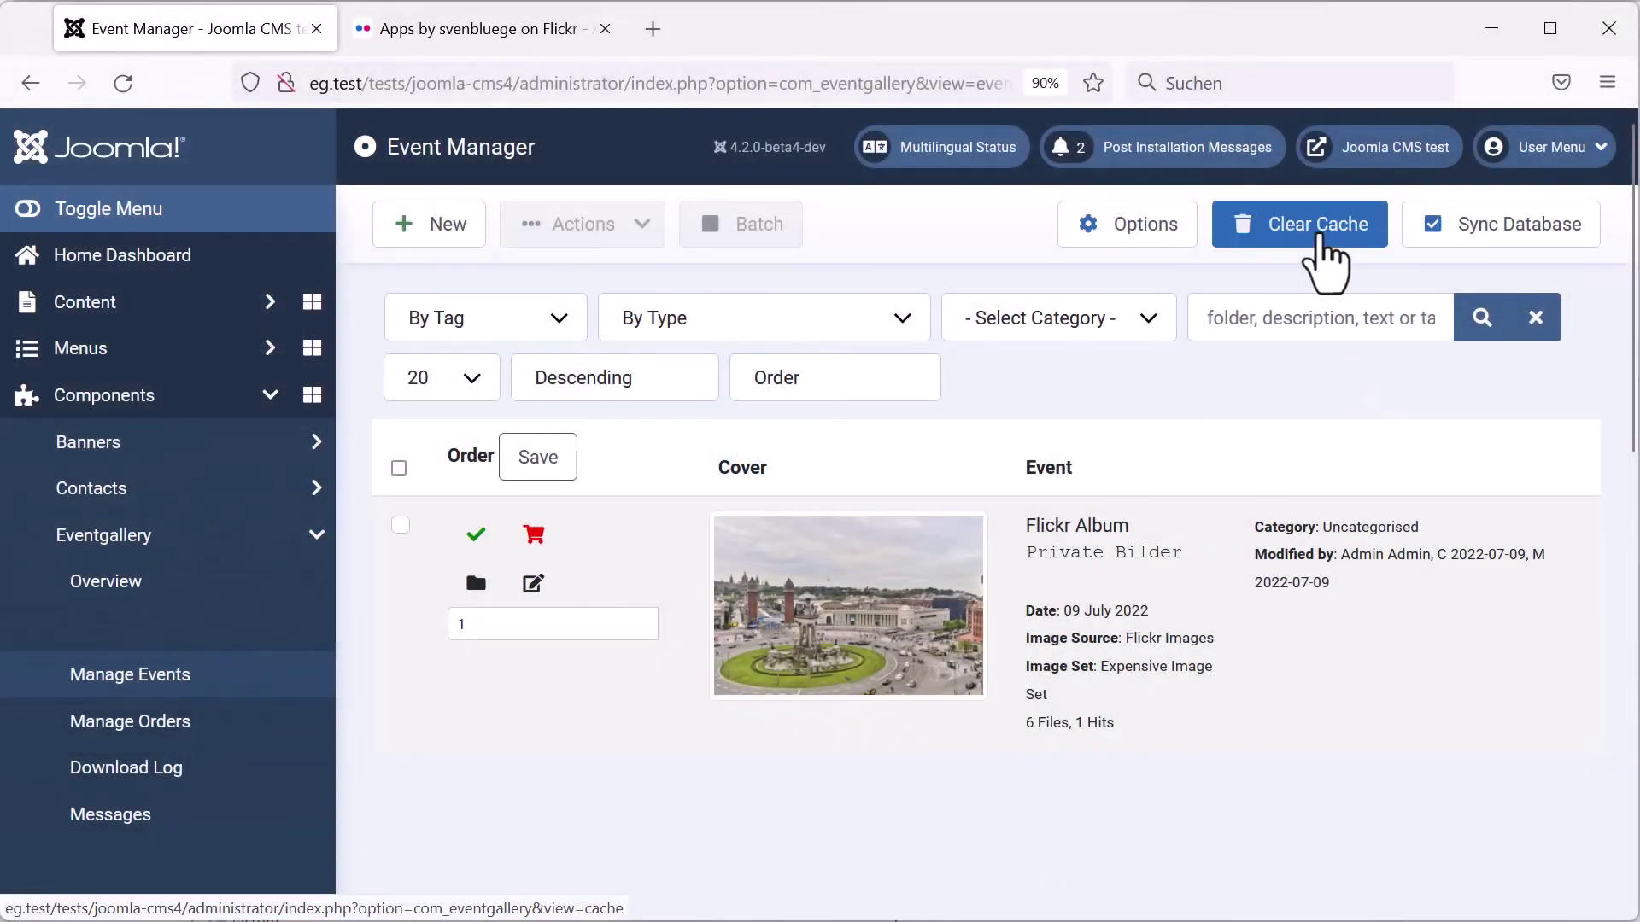
- Clear the Flickr Request Data cache, keeping the Google Photos cache, and close the page
{"action": "left_click", "coordinate": [1322, 241]}
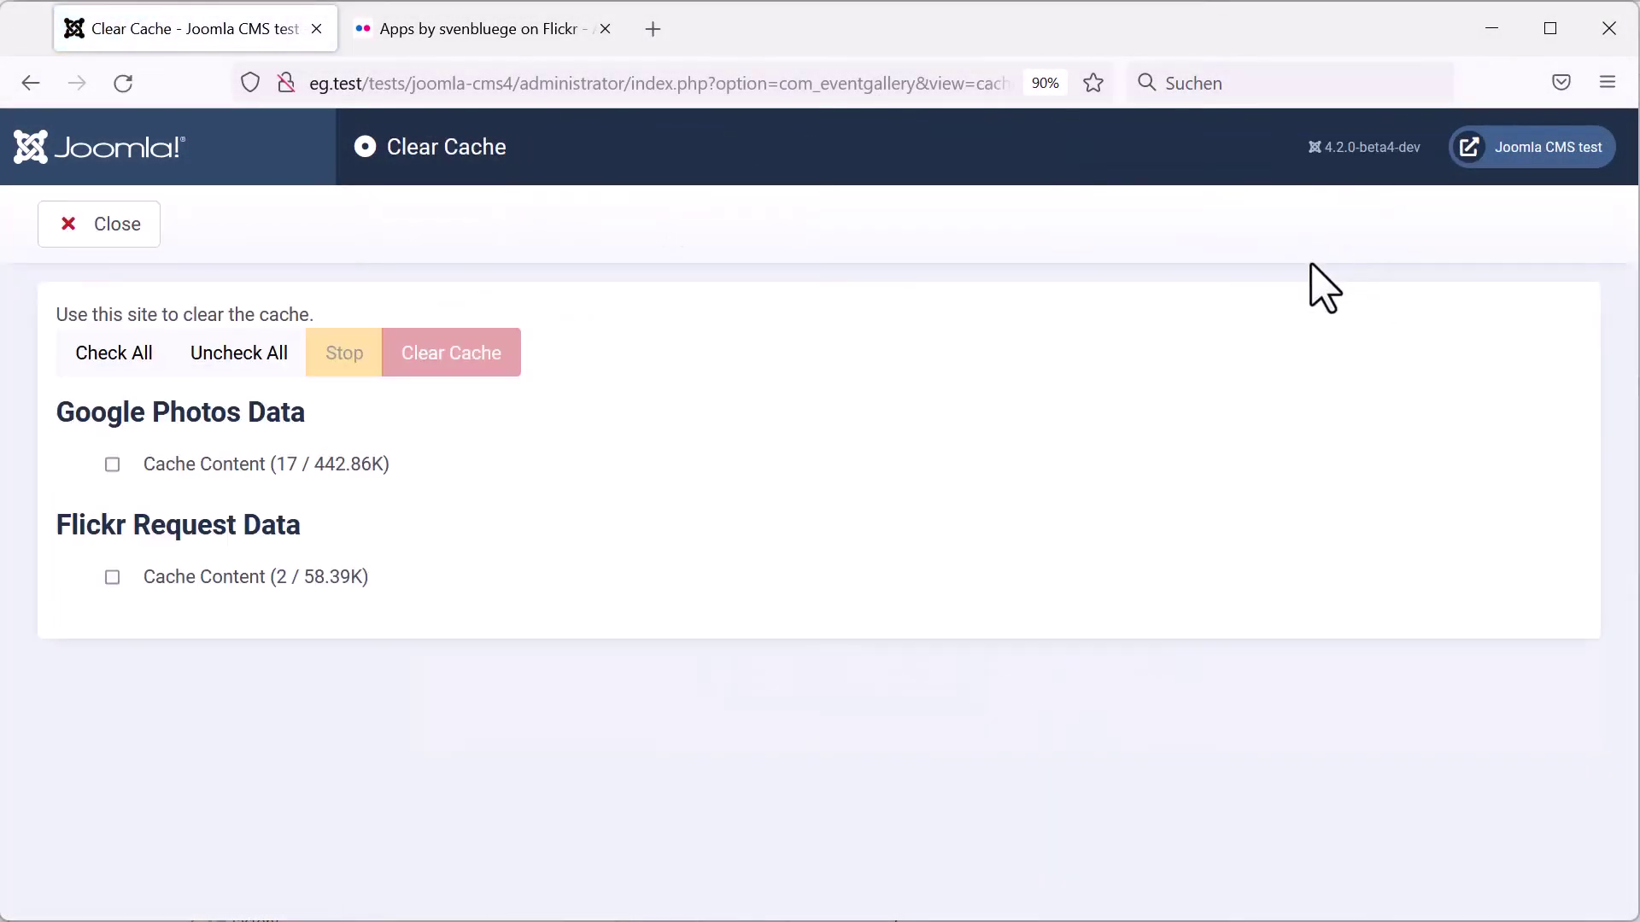
{"action": "left_click", "coordinate": [112, 577]}
{"action": "left_click", "coordinate": [454, 355]}
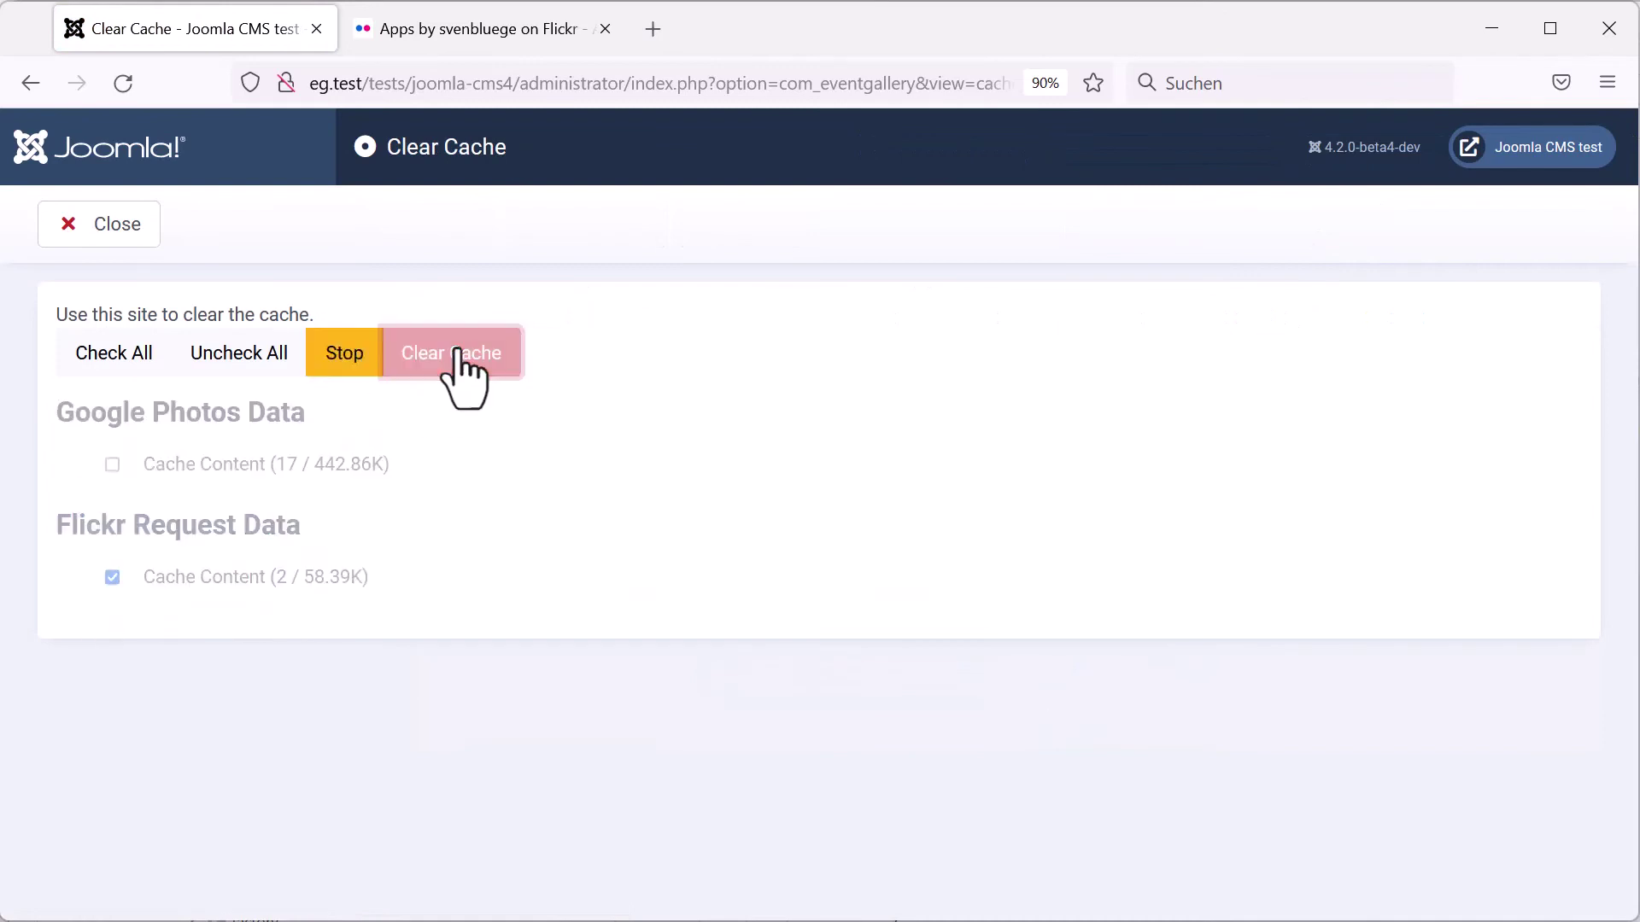
{"action": "left_click", "coordinate": [111, 229]}
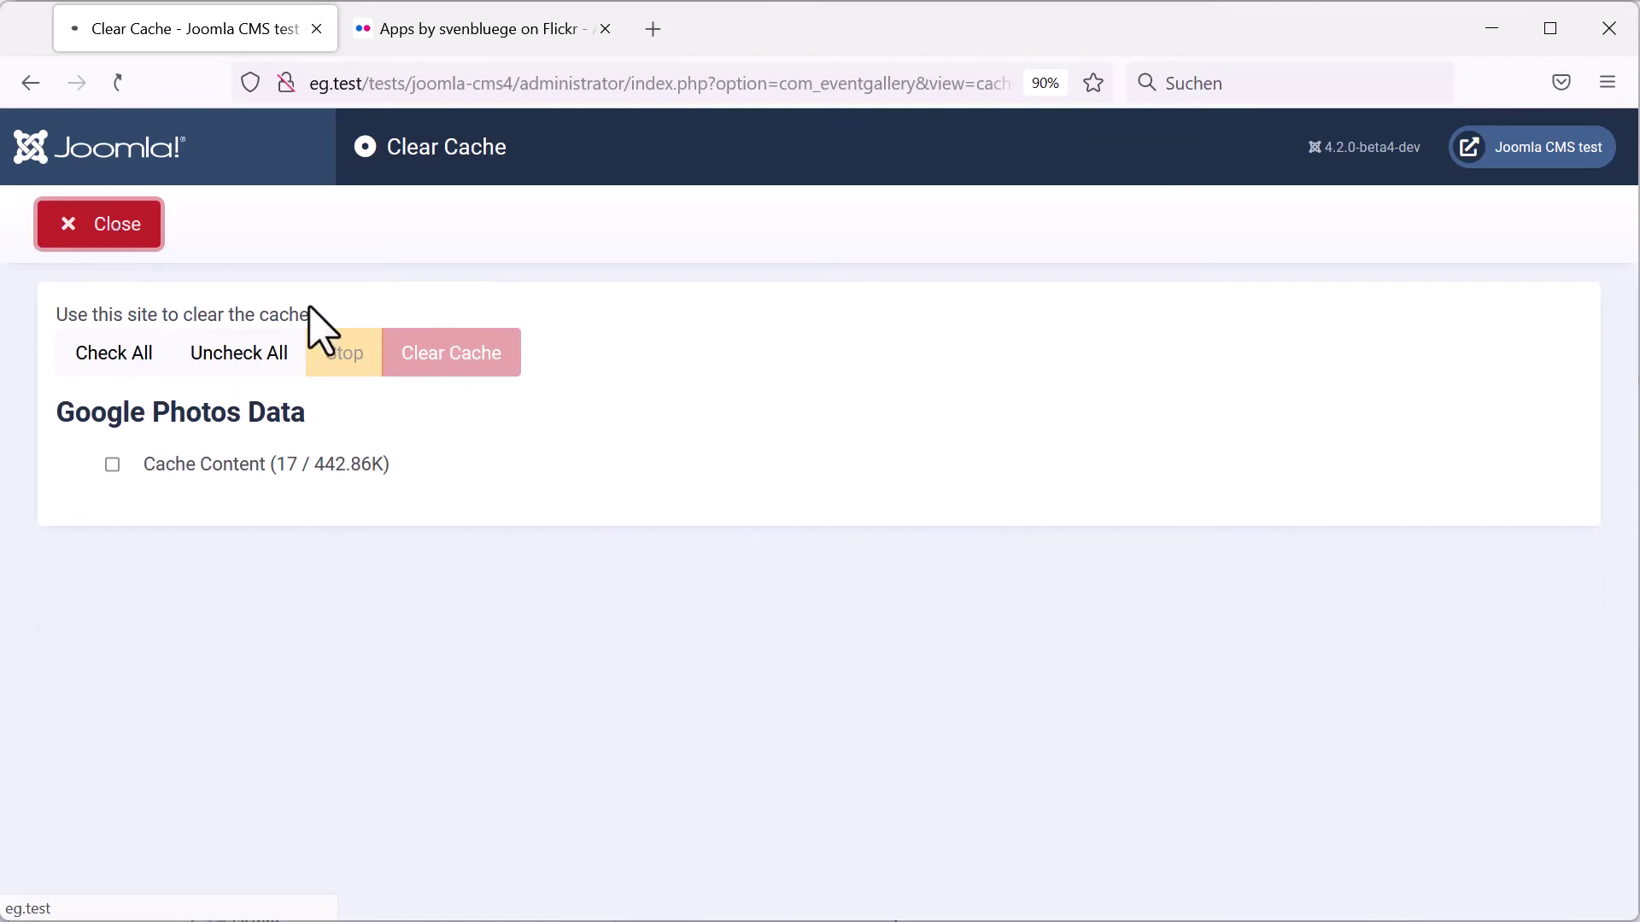